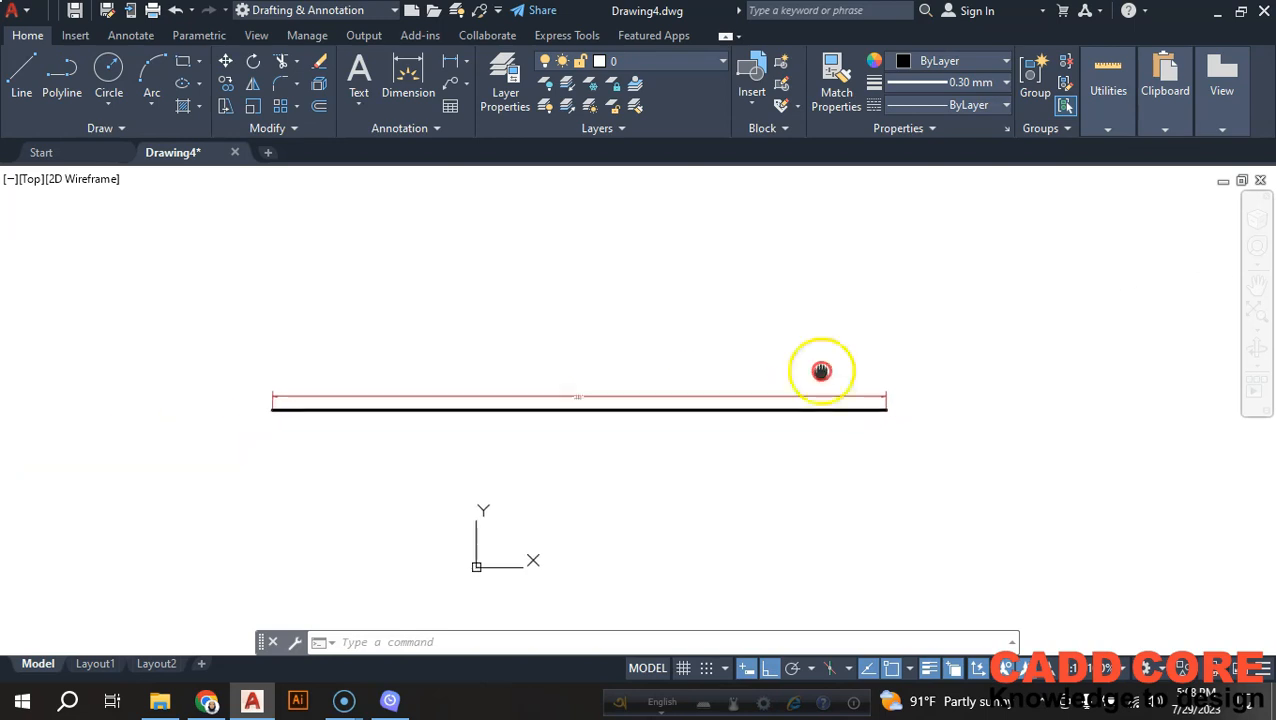
Step: Examine the thick horizontal line and the linear dimension above it by selecting each one and clearing the selection
scroll(561, 396, up, 2)
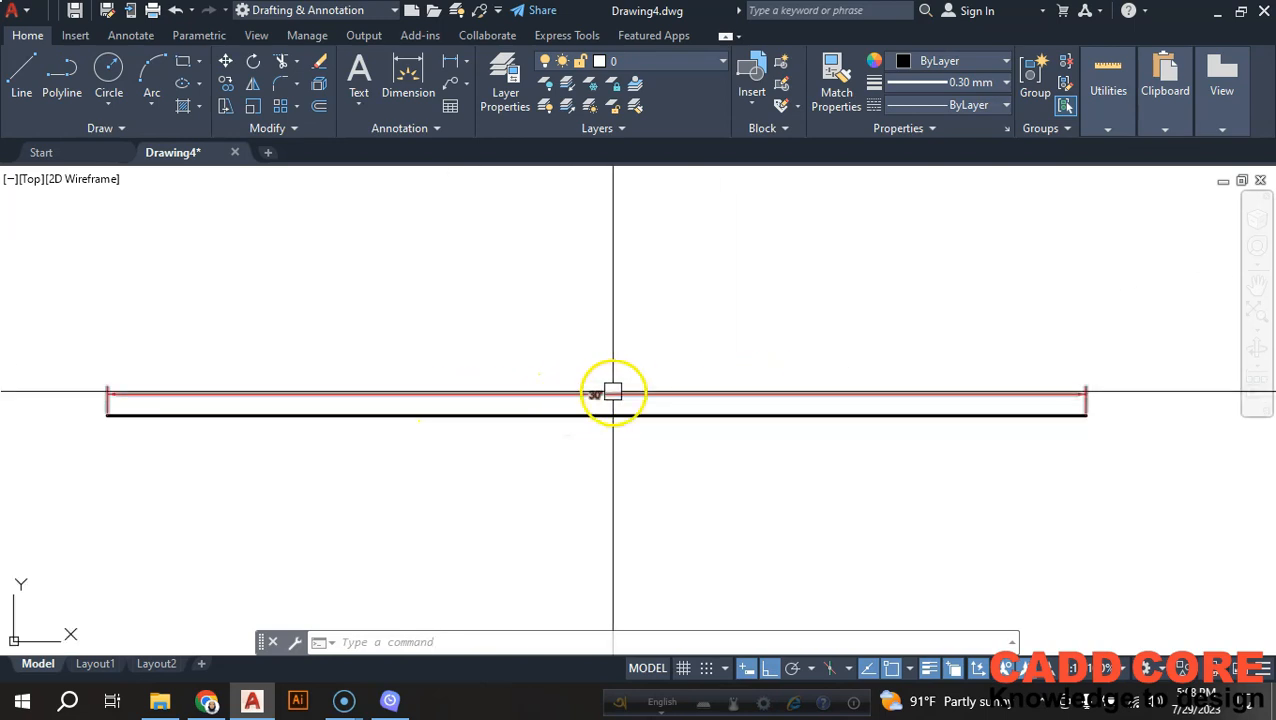
middle_drag(561, 461, 618, 447)
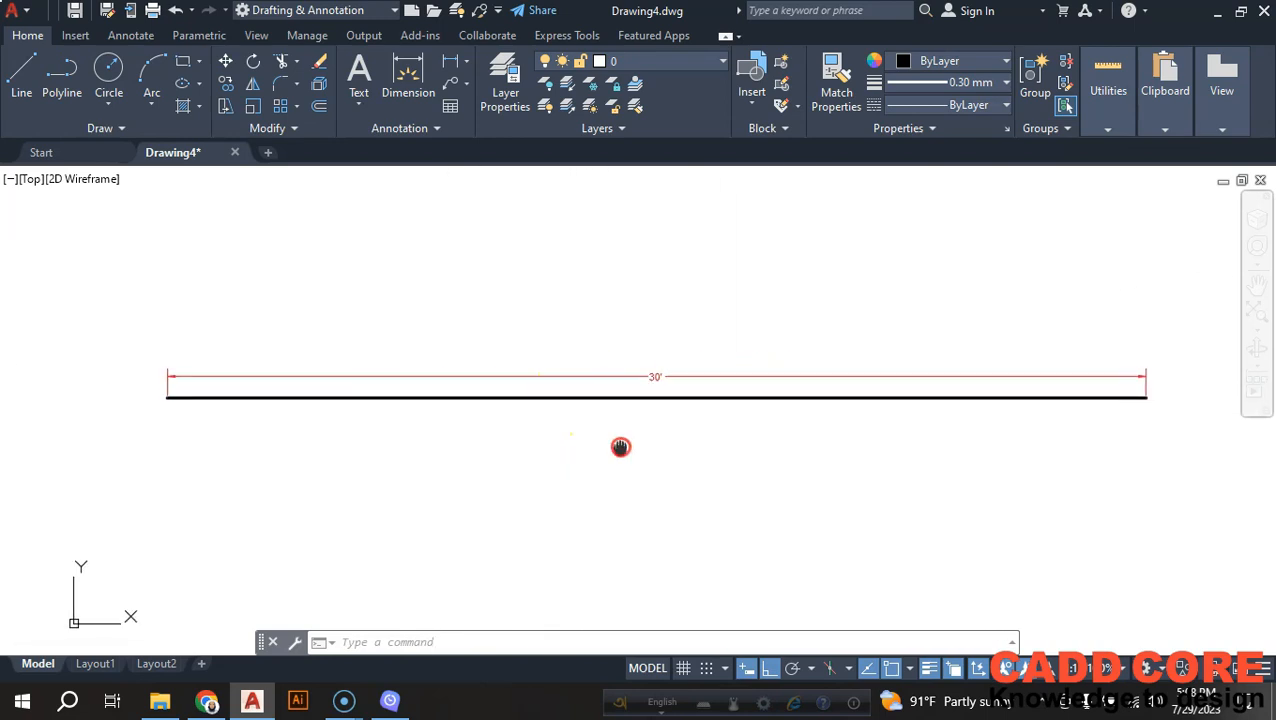
click(650, 399)
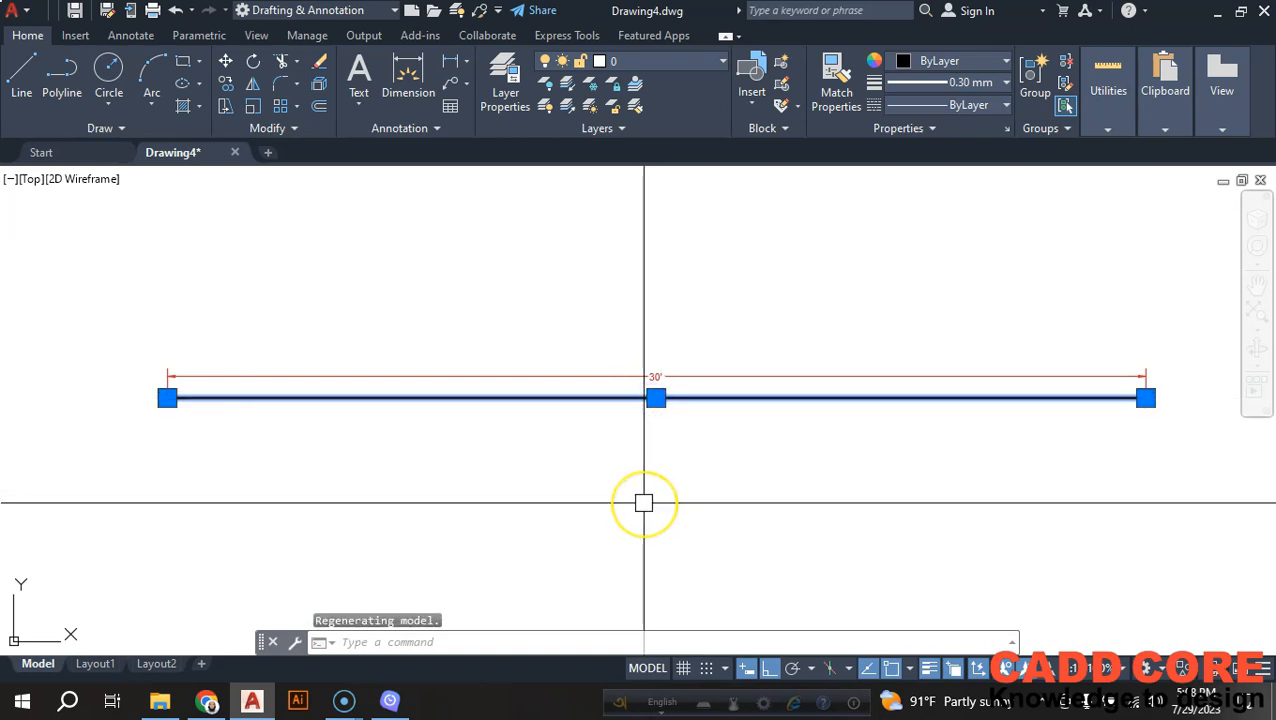
key(Escape)
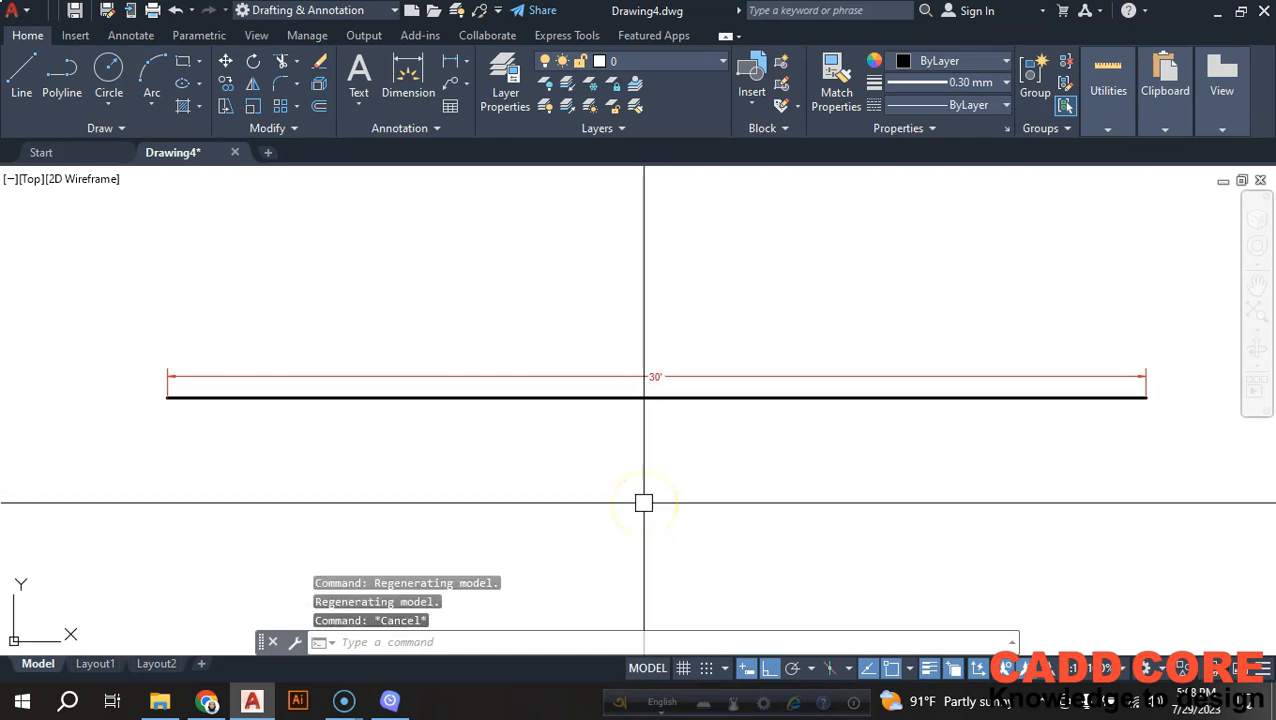
click(571, 377)
click(607, 450)
key(Escape)
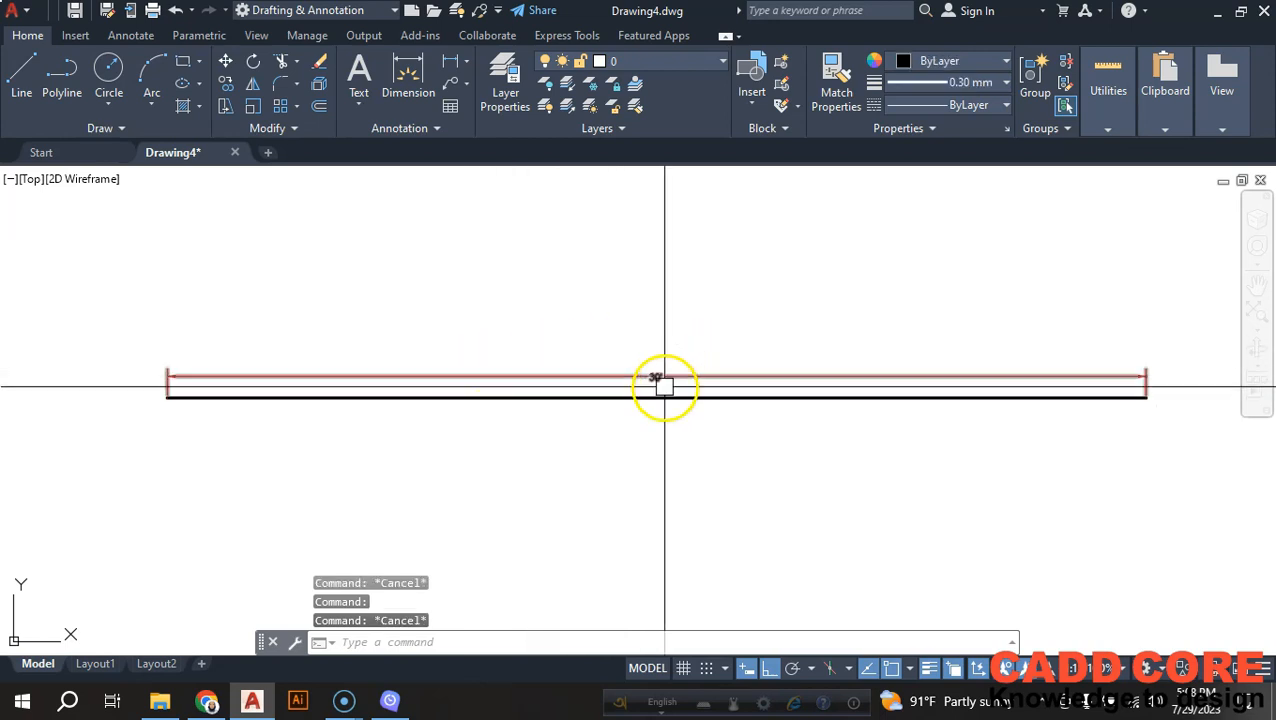
click(708, 376)
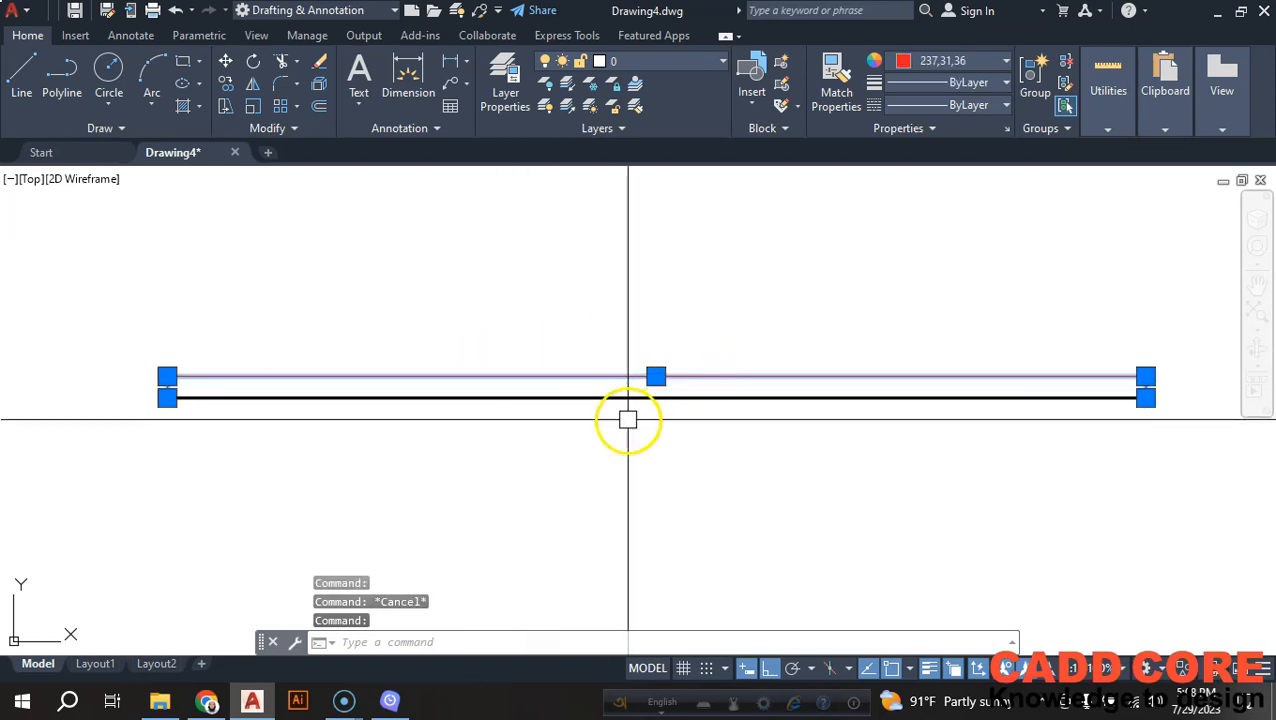
key(Escape)
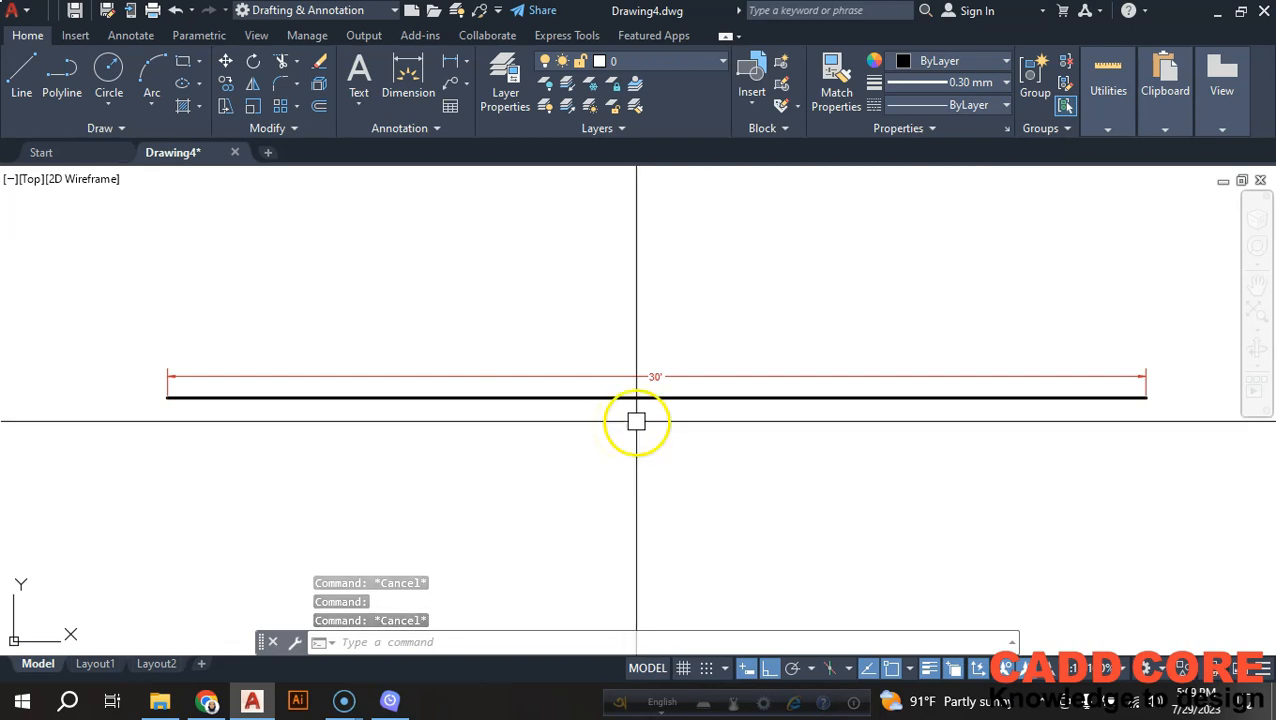
Step: Examine the size and legibility of the dimension text, both close up and with the whole line in view
scroll(655, 377, up, 10)
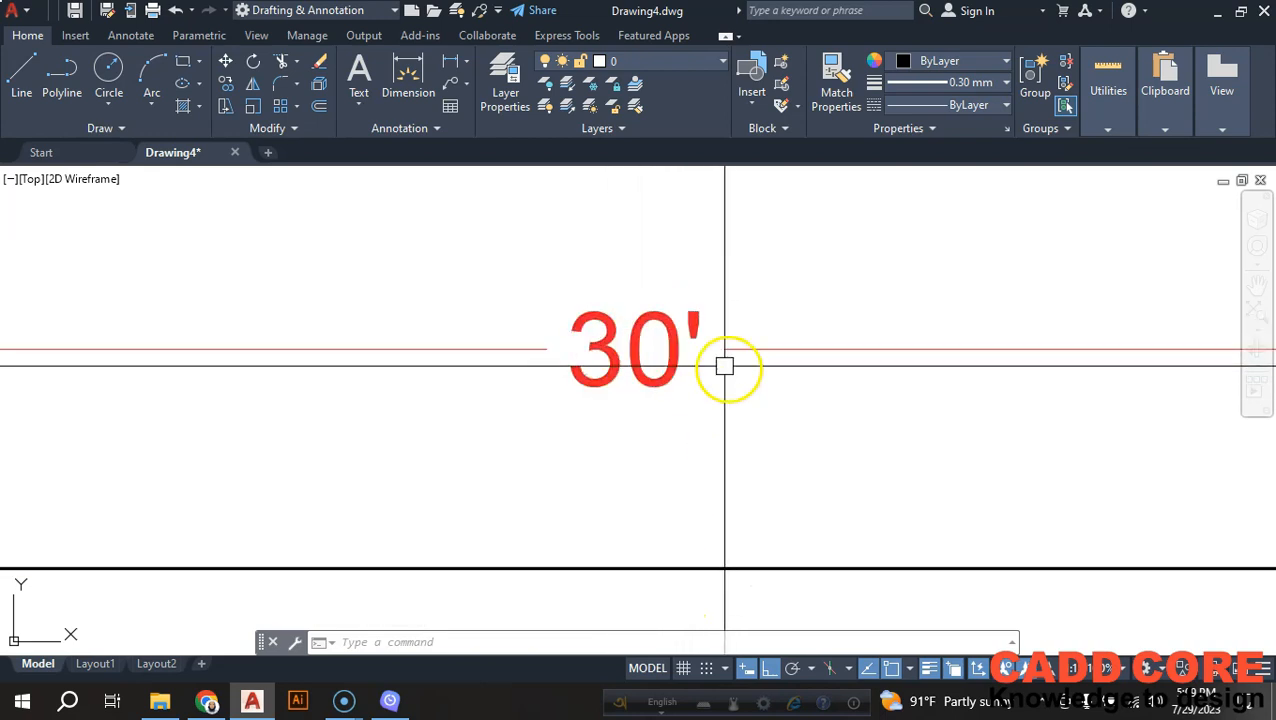
scroll(720, 318, down, 5)
scroll(760, 380, down, 5)
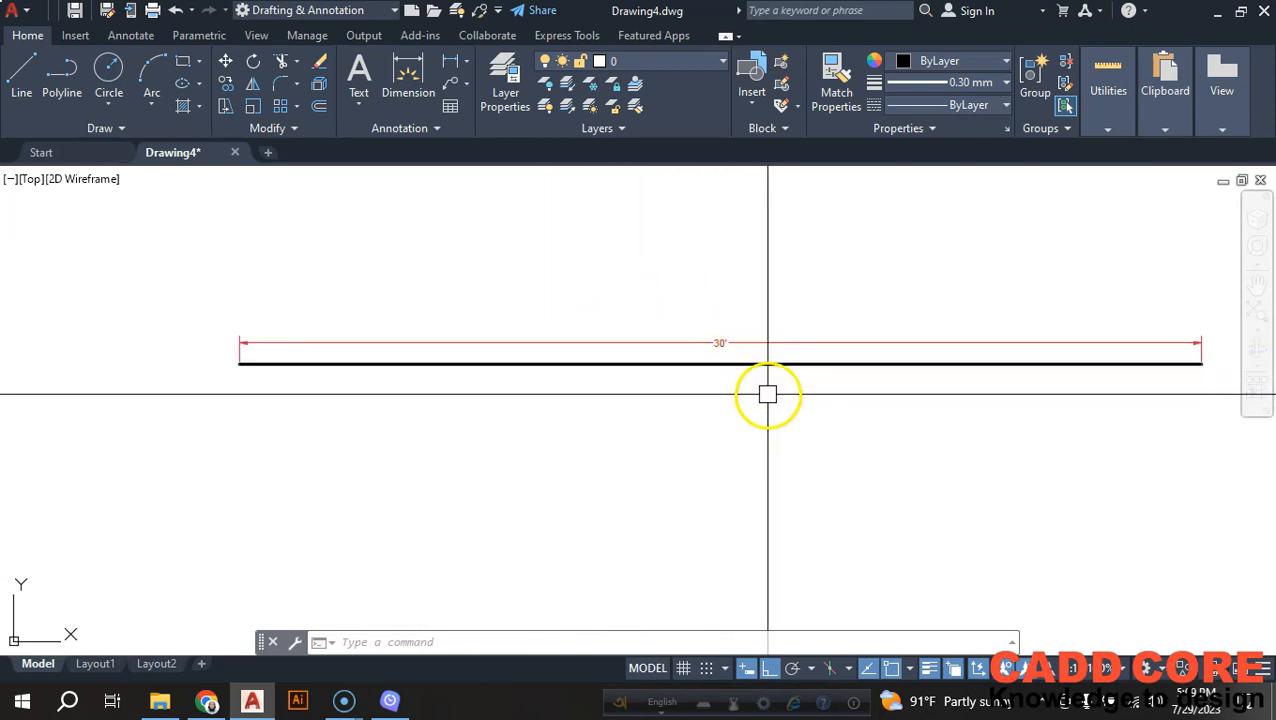
scroll(716, 401, up, 10)
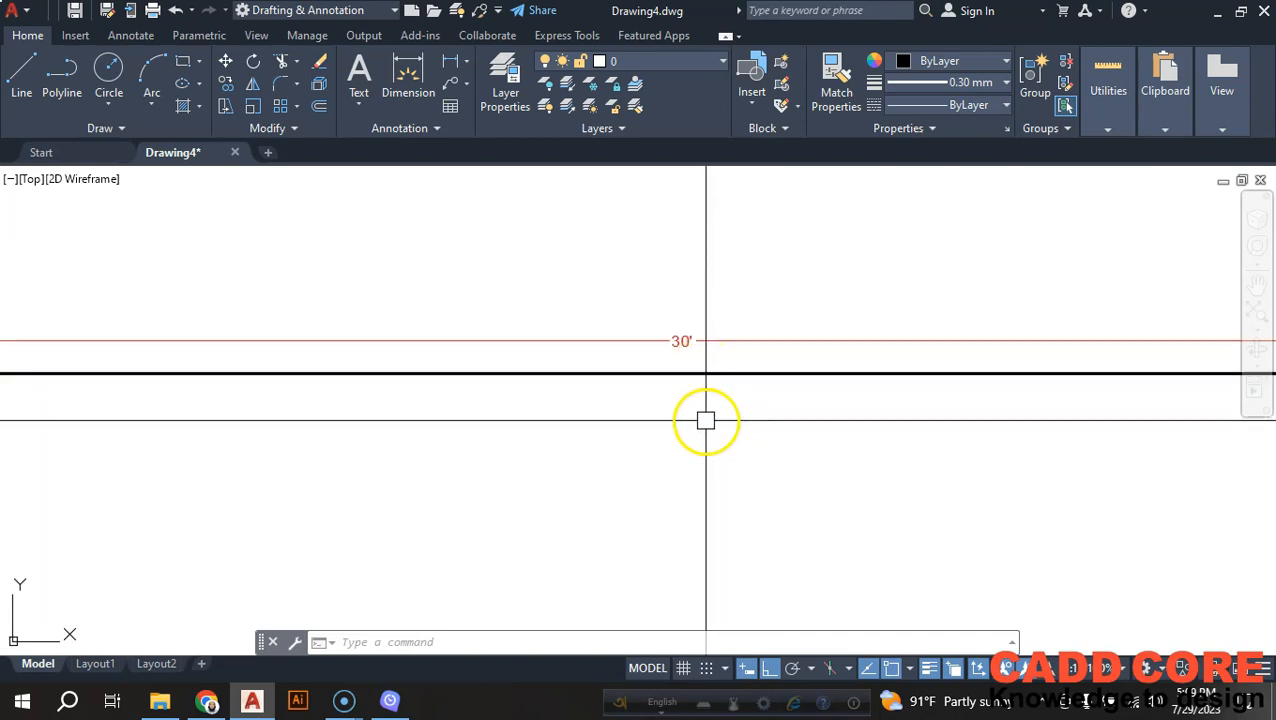
scroll(716, 331, up, 8)
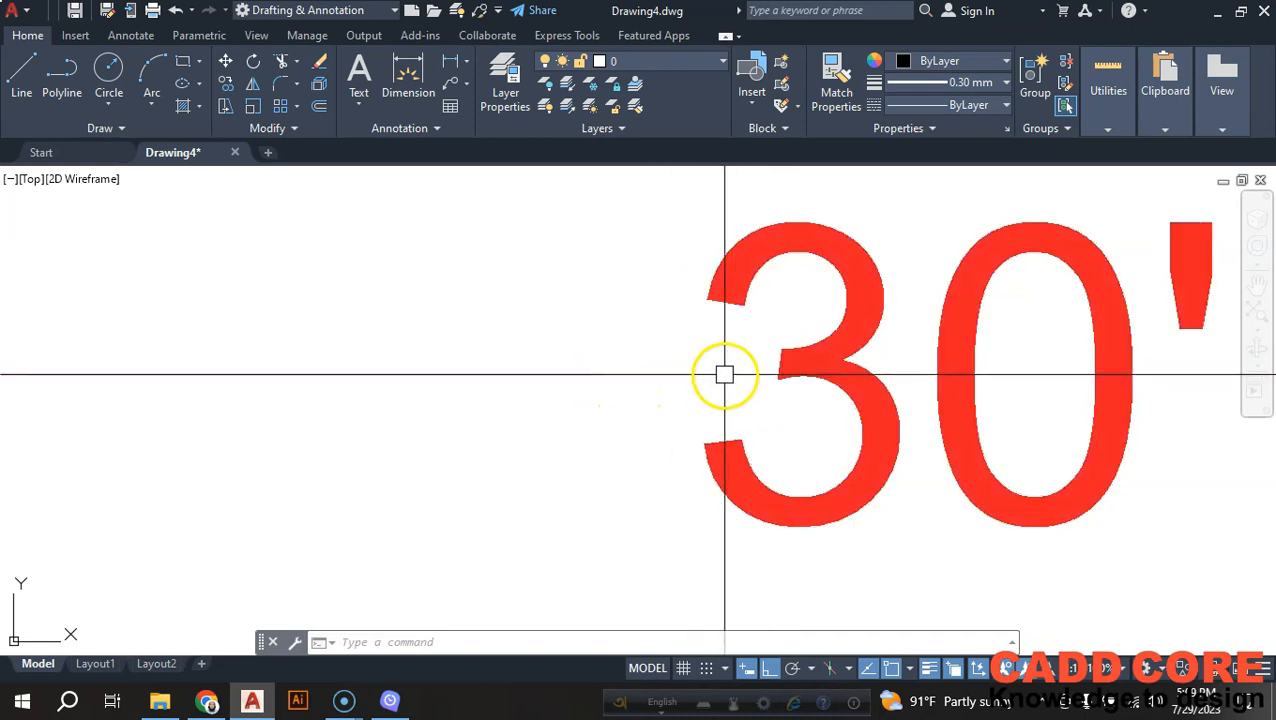
scroll(685, 378, down, 10)
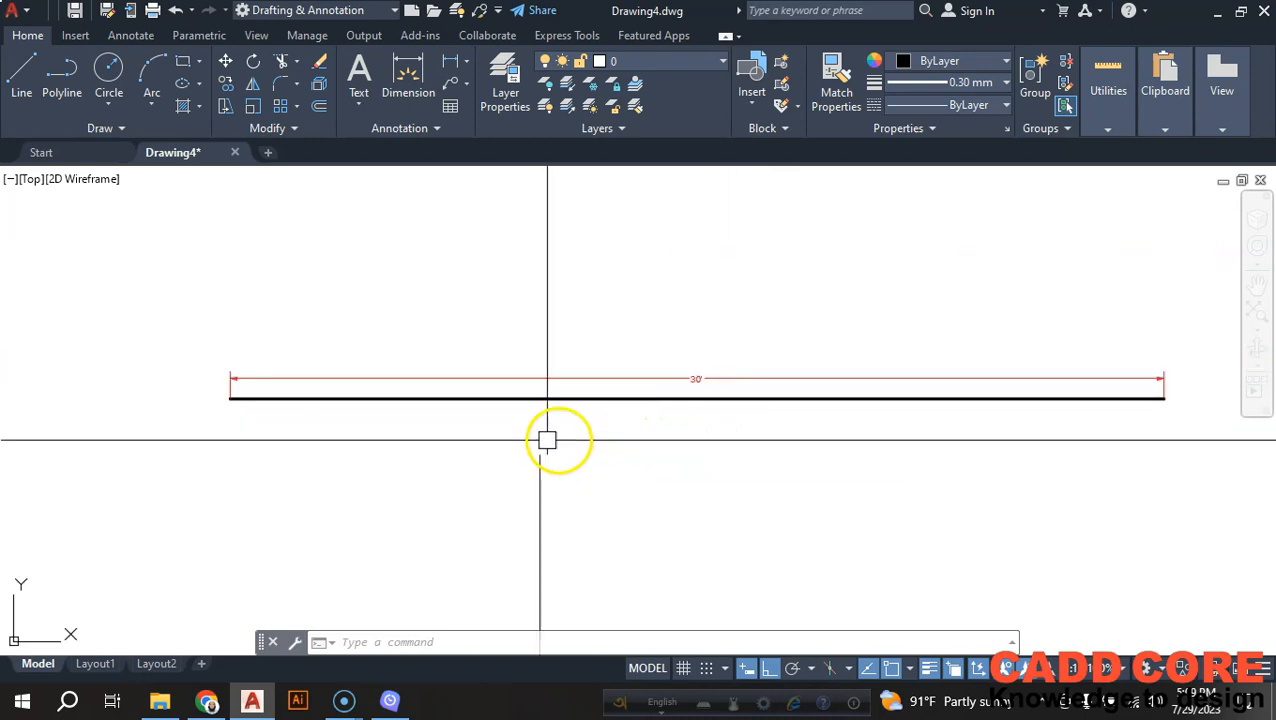
scroll(220, 378, up, 8)
scroll(492, 340, down, 8)
Step: Examine the dimension's arrowhead and the gap between its extension line and the left end of the line
scroll(484, 393, up, 8)
scroll(374, 362, up, 6)
middle_drag(353, 333, 451, 410)
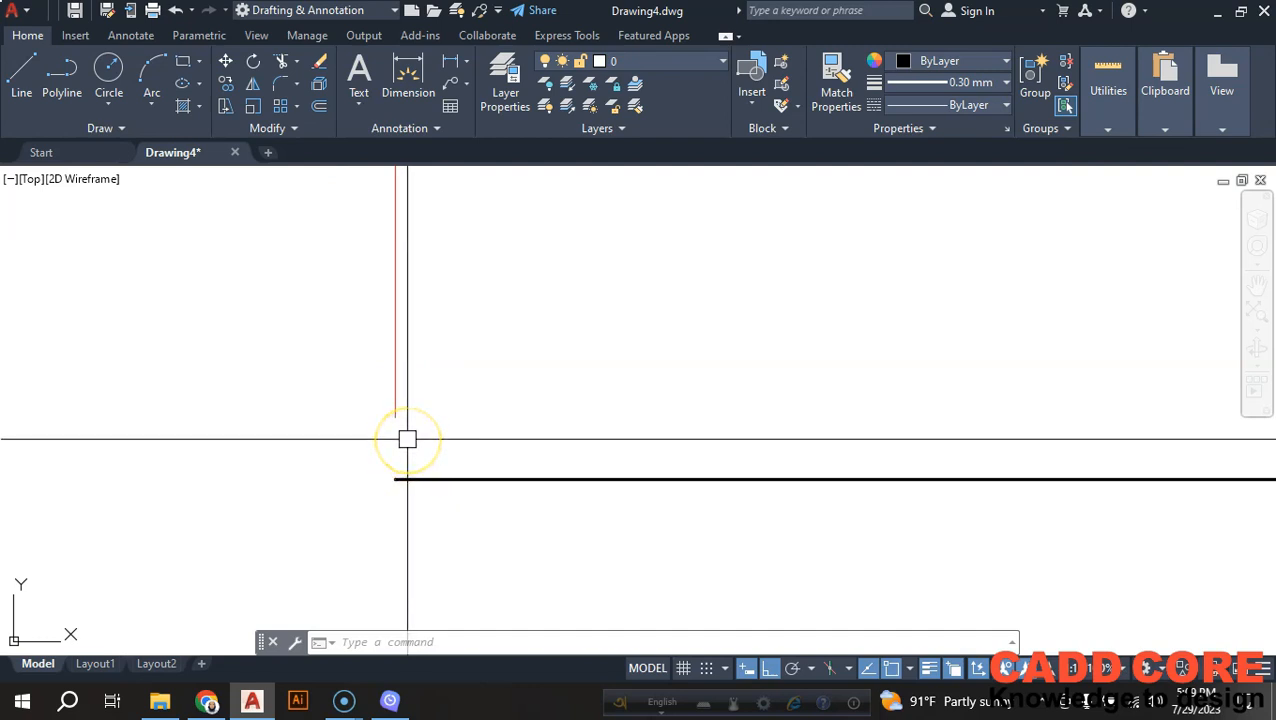
scroll(407, 438, down, 5)
scroll(444, 470, up, 8)
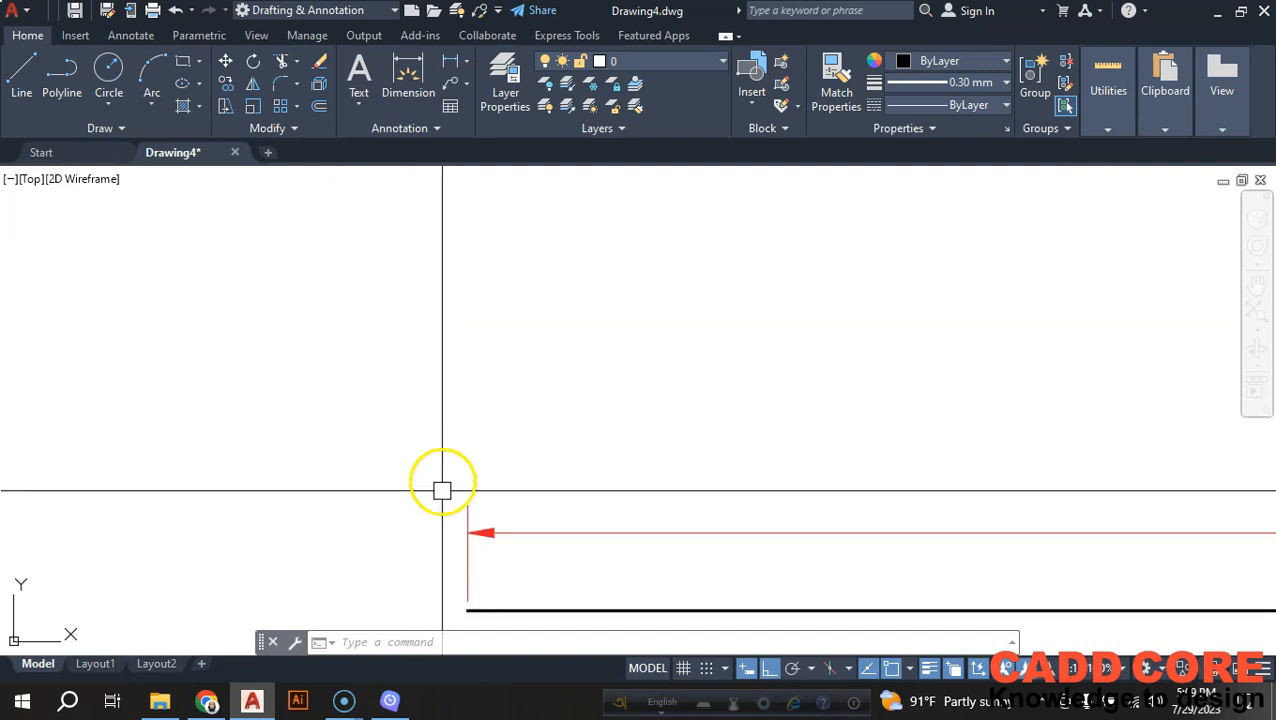
scroll(428, 420, down, 8)
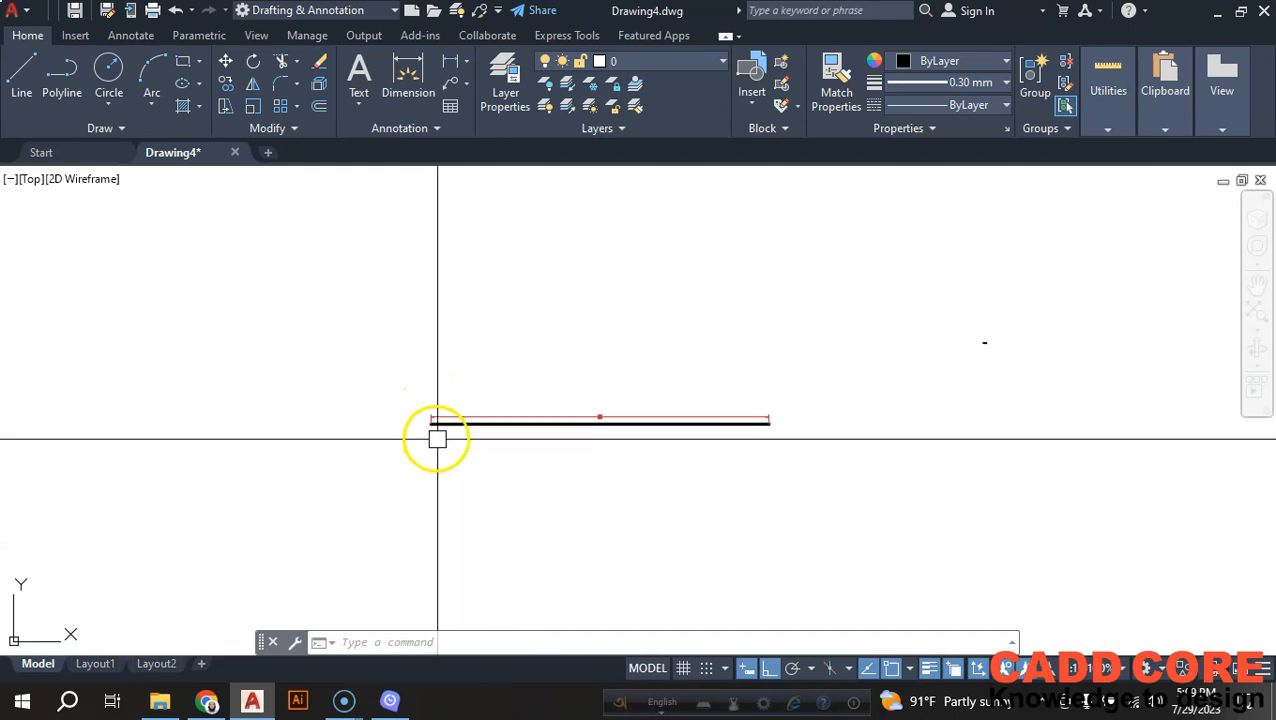
scroll(535, 442, up, 2)
middle_drag(595, 397, 625, 462)
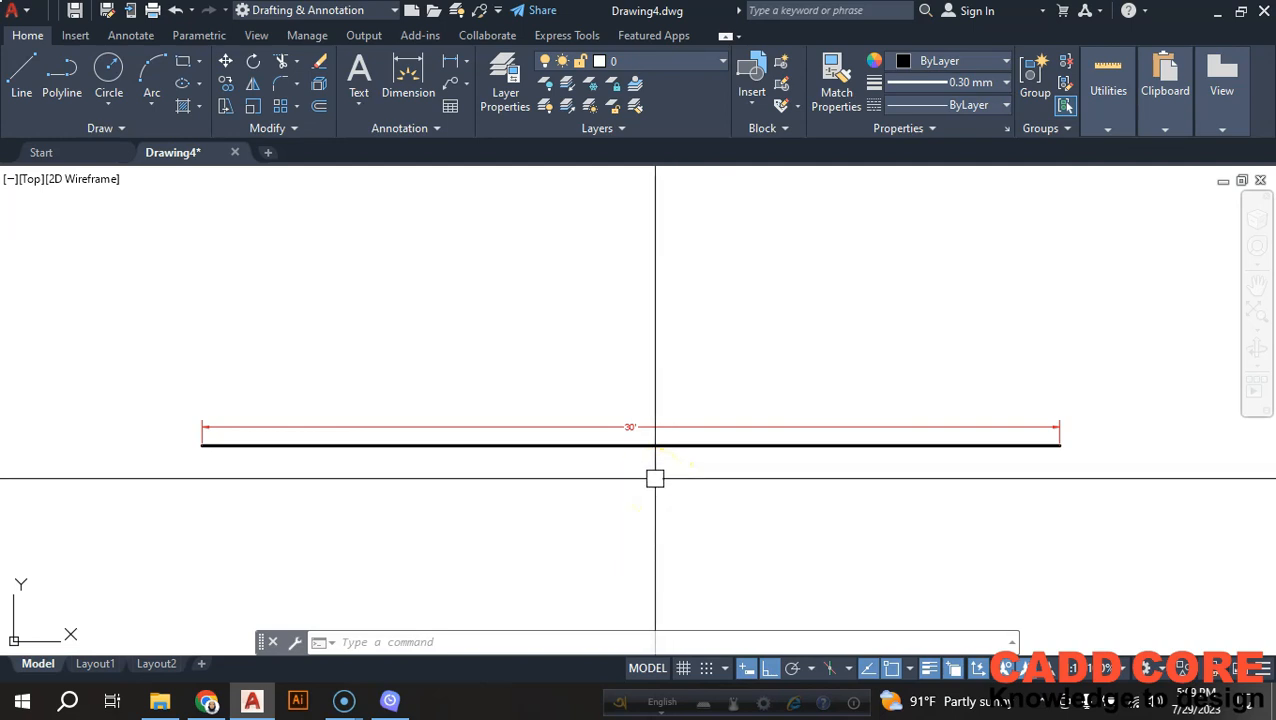
Step: Examine how large the dimension text looks relative to the full length of the dimensioned line
scroll(644, 477, up, 5)
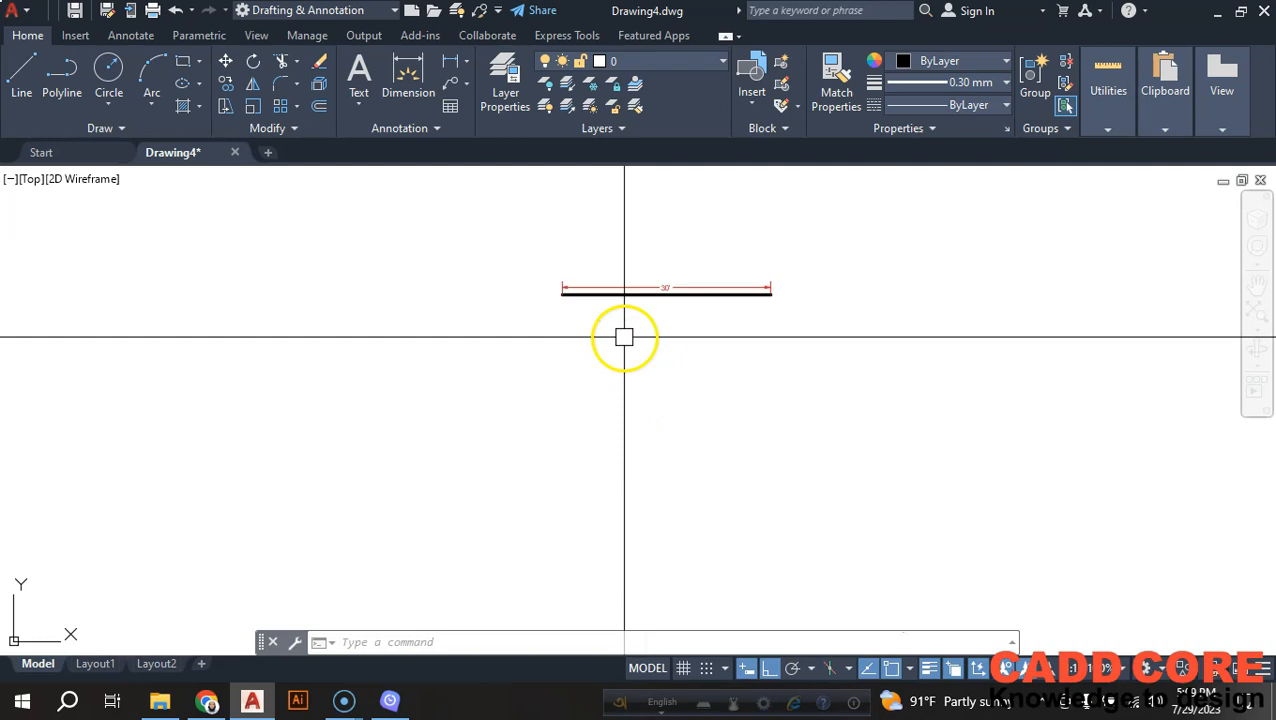
mouse_move(689, 296)
middle_down()
mouse_move(747, 365)
mouse_move(680, 428)
mouse_move(698, 436)
middle_up()
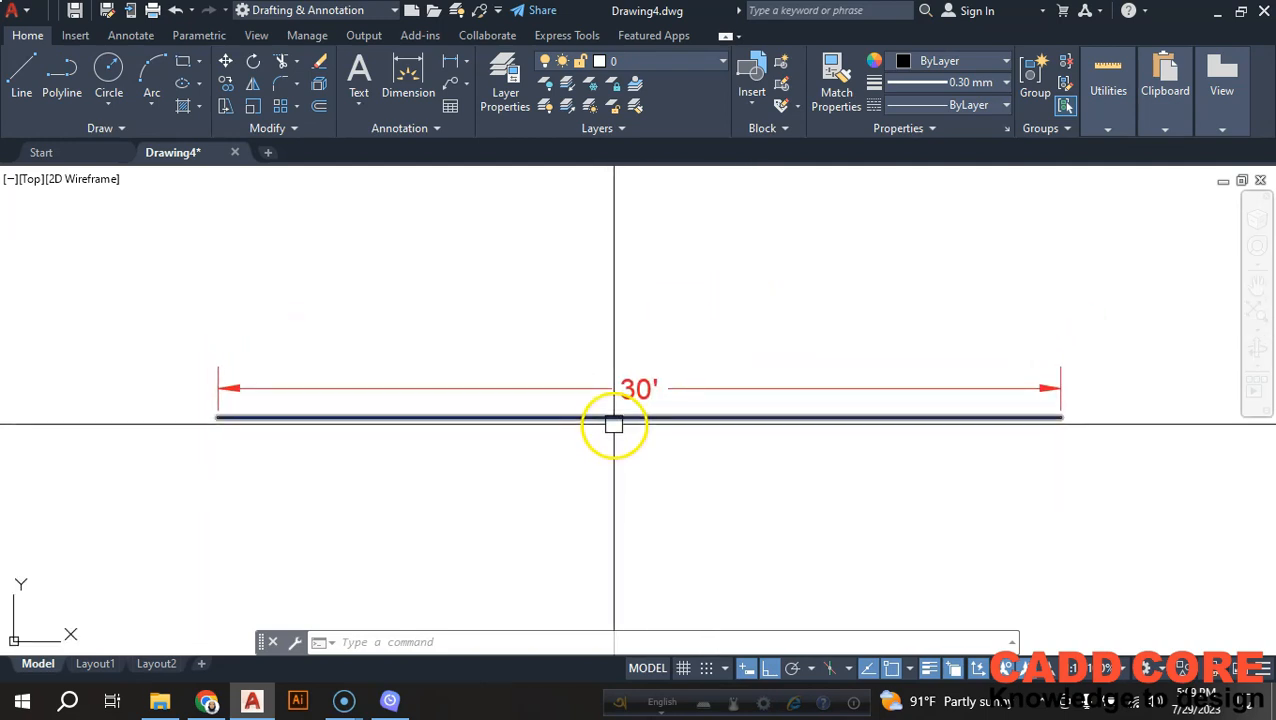
middle_drag(683, 322, 700, 356)
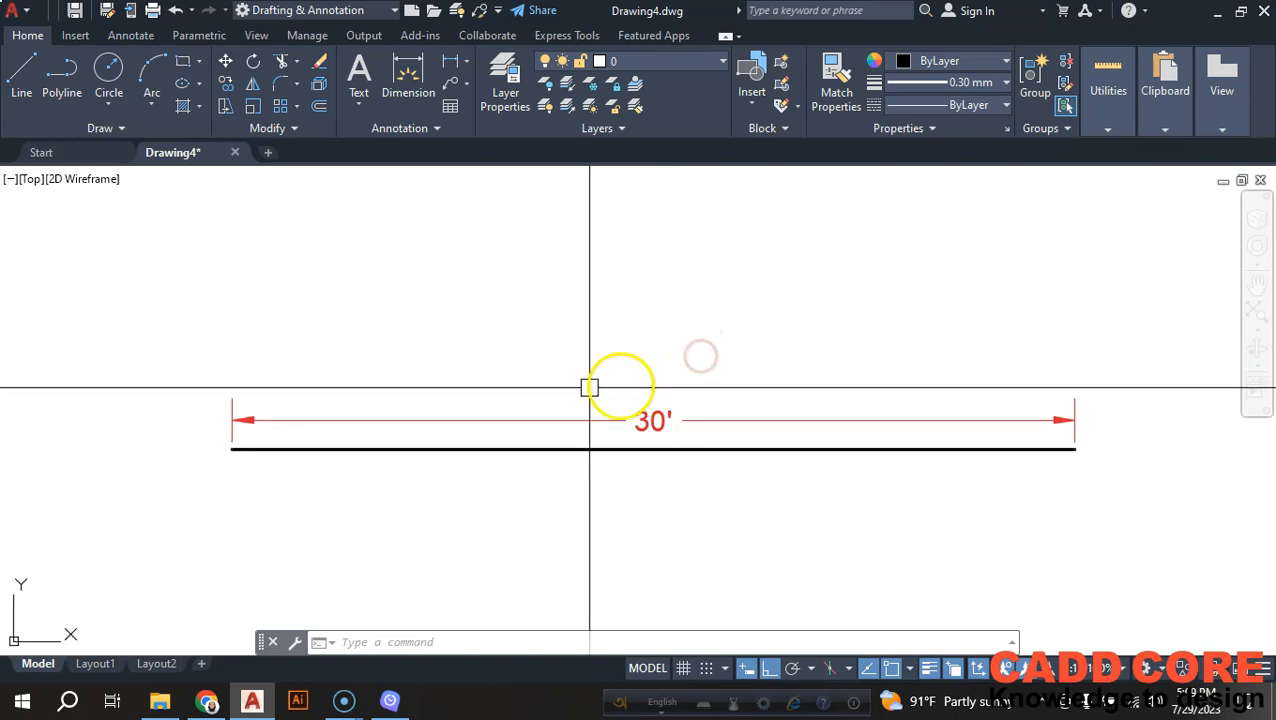
scroll(615, 447, up, 3)
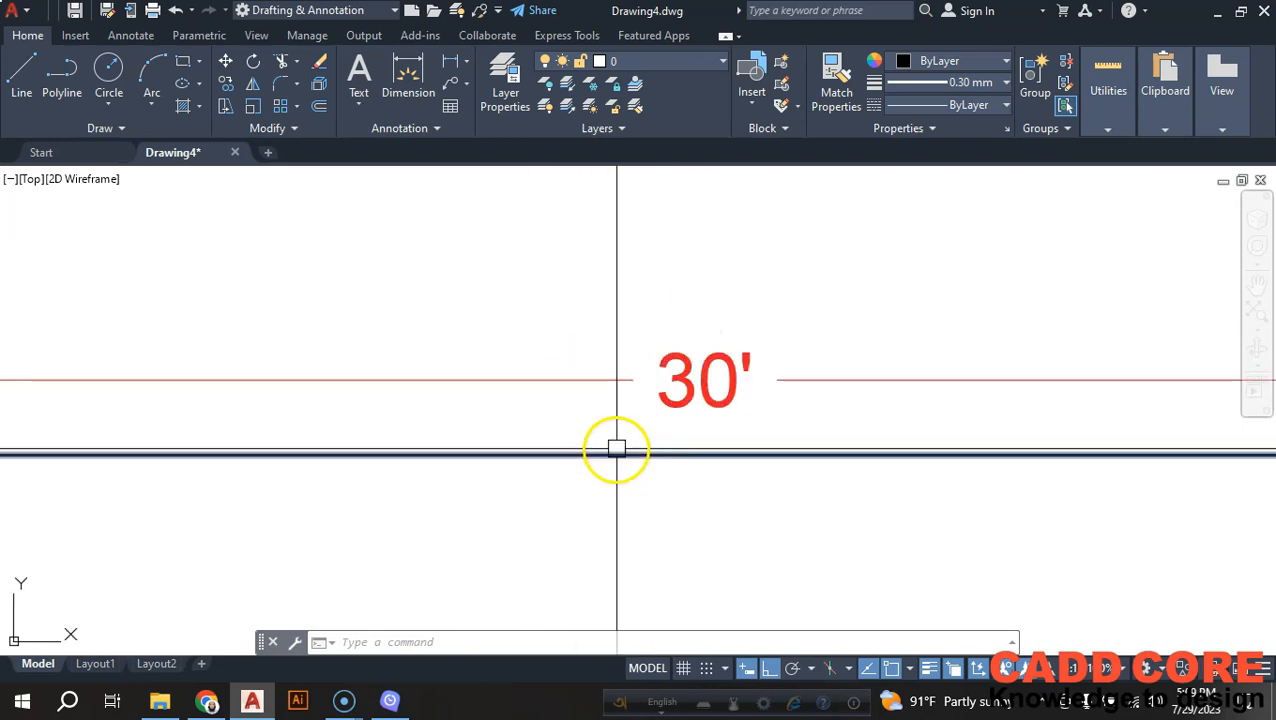
scroll(692, 416, down, 3)
scroll(640, 405, up, 3)
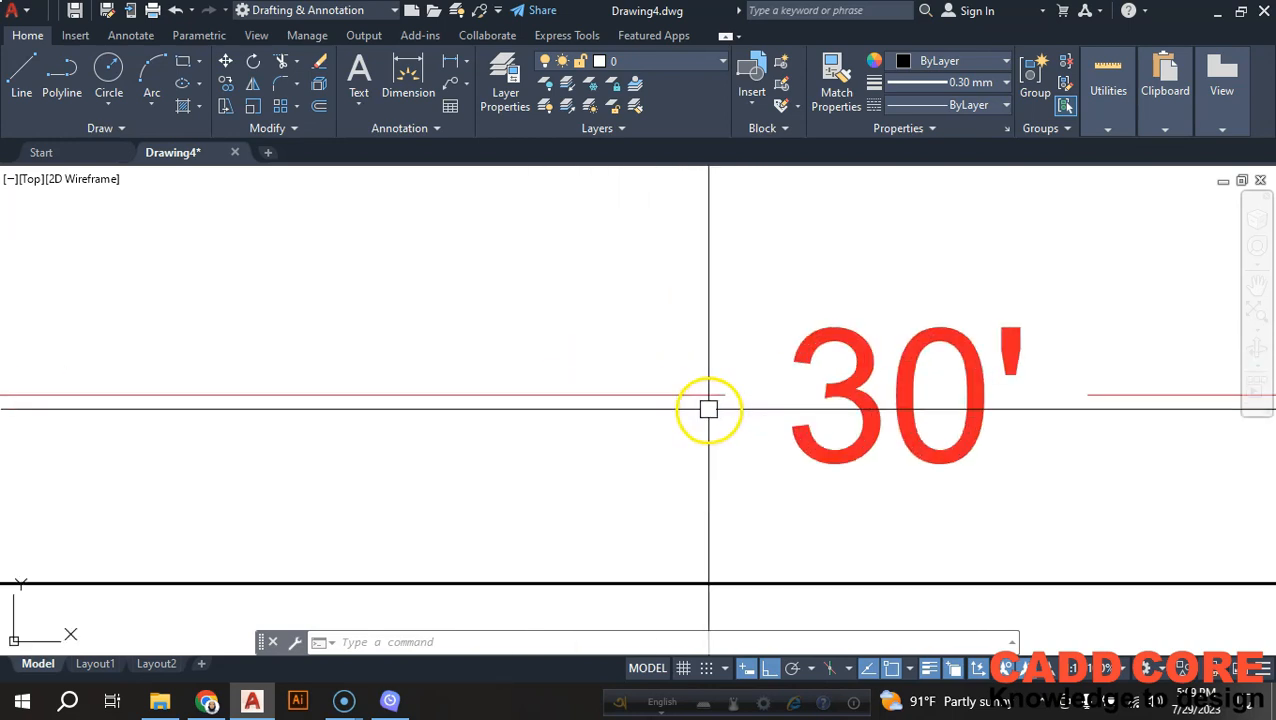
scroll(760, 390, down, 3)
scroll(755, 399, up, 4)
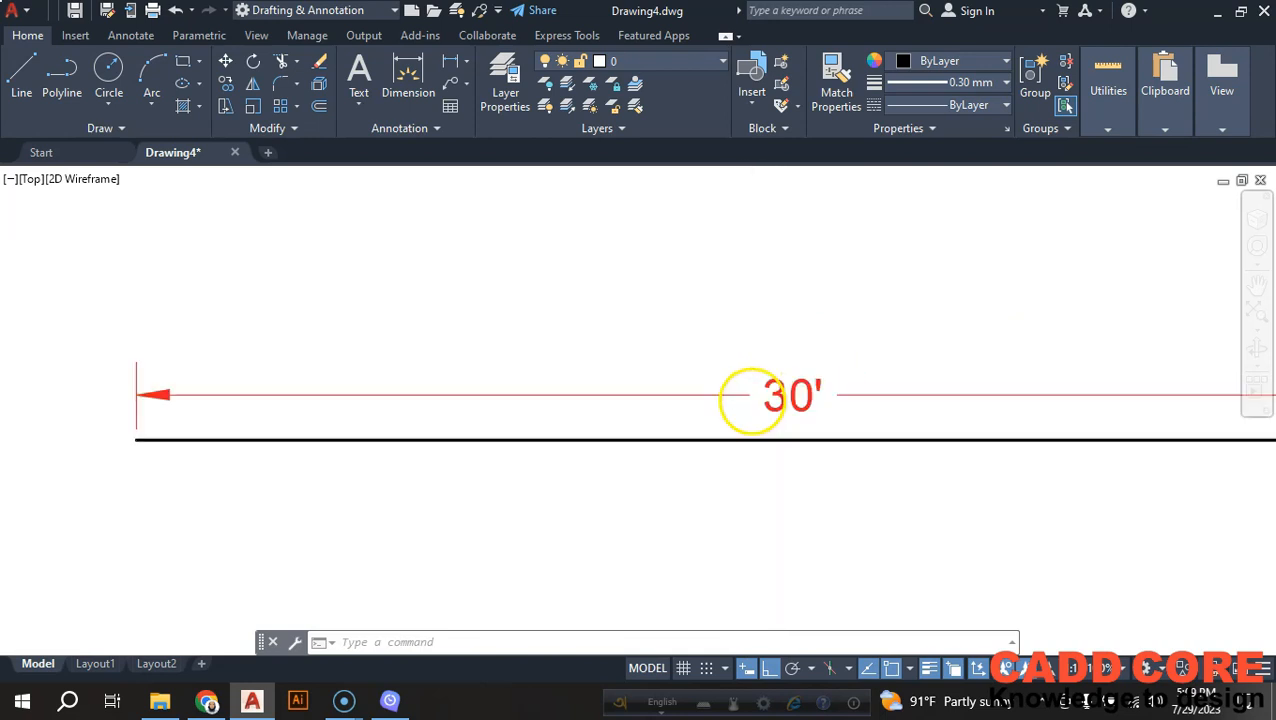
scroll(778, 388, down, 4)
scroll(443, 484, up, 3)
Step: Examine the dimension's left arrowhead and extension line offset, and compare their proportions with the whole dimensioned line
scroll(490, 390, up, 4)
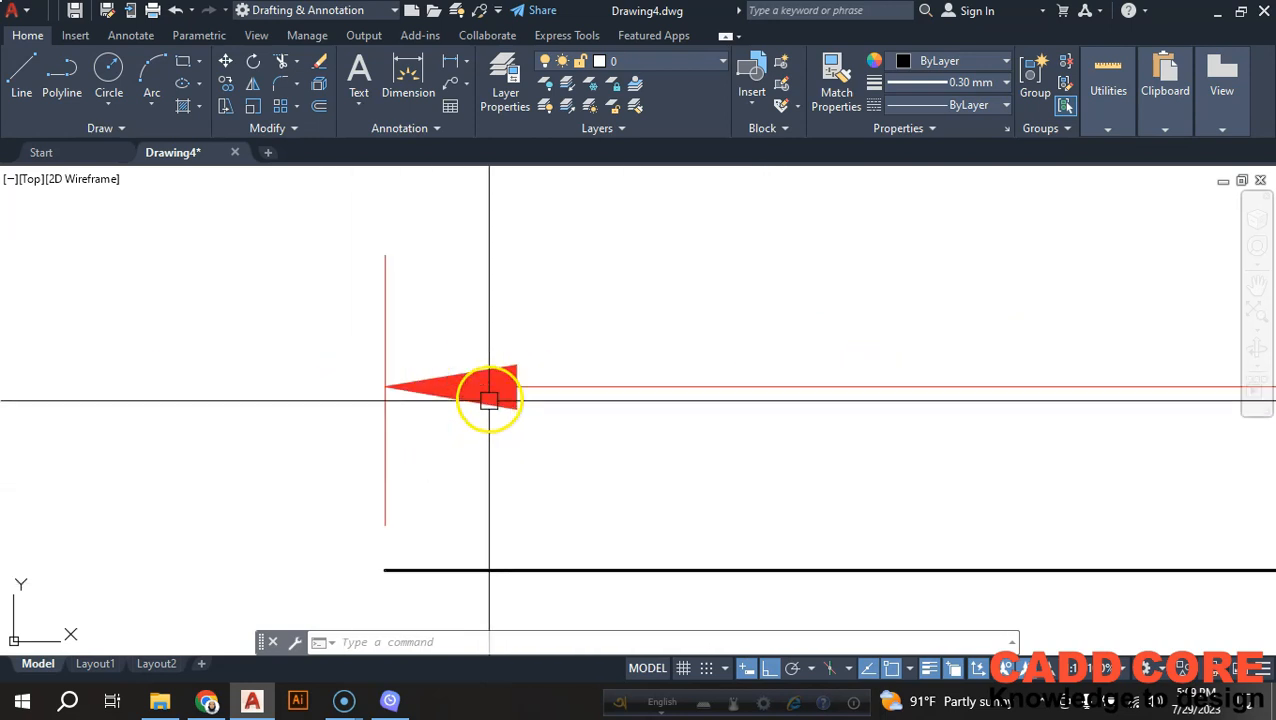
middle_drag(410, 545, 393, 444)
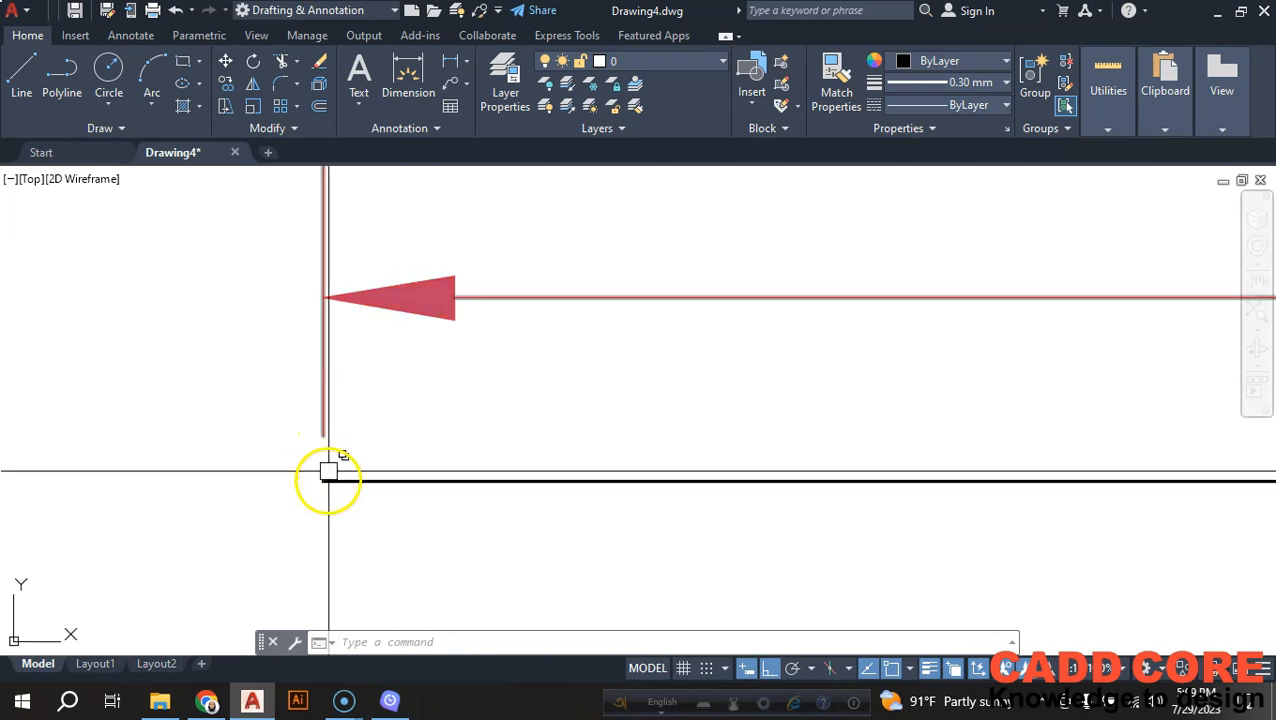
scroll(353, 452, down, 4)
scroll(356, 372, up, 4)
scroll(419, 305, down, 12)
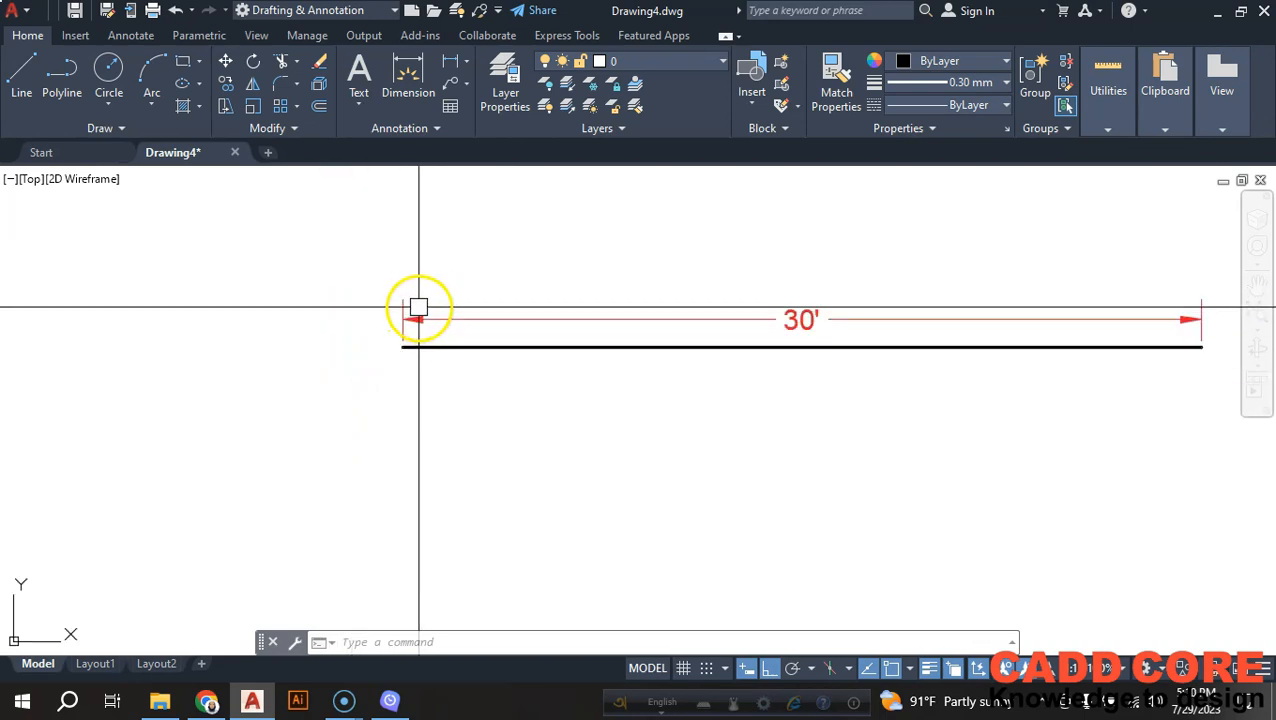
scroll(561, 313, up, 4)
middle_drag(561, 313, 663, 433)
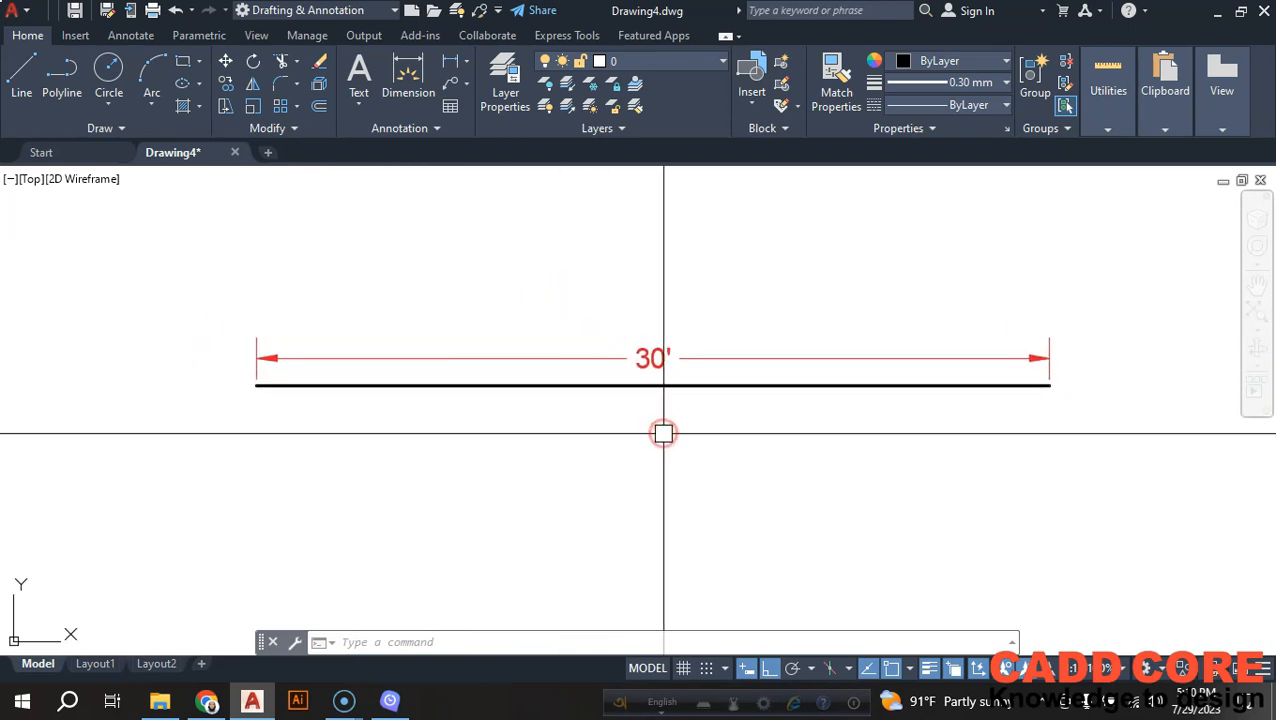
scroll(663, 386, up, 2)
scroll(655, 432, down, 2)
middle_drag(652, 440, 689, 436)
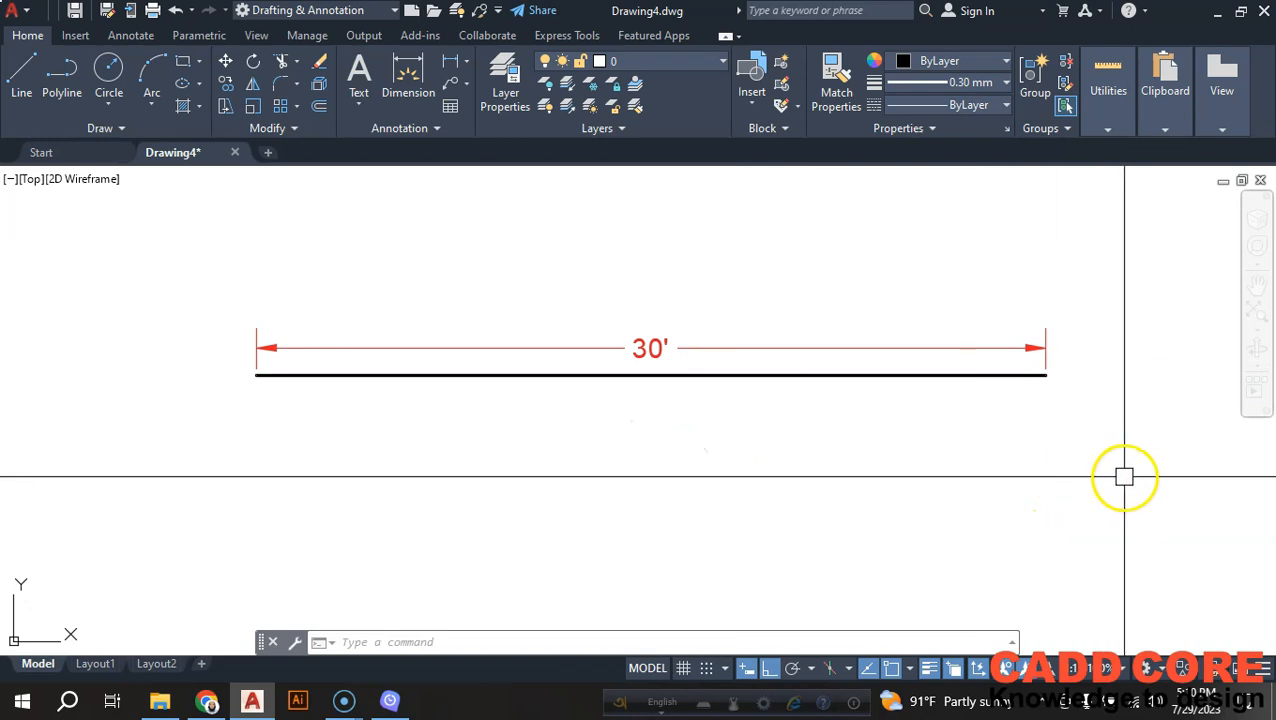
scroll(660, 320, down, 10)
scroll(669, 317, up, 10)
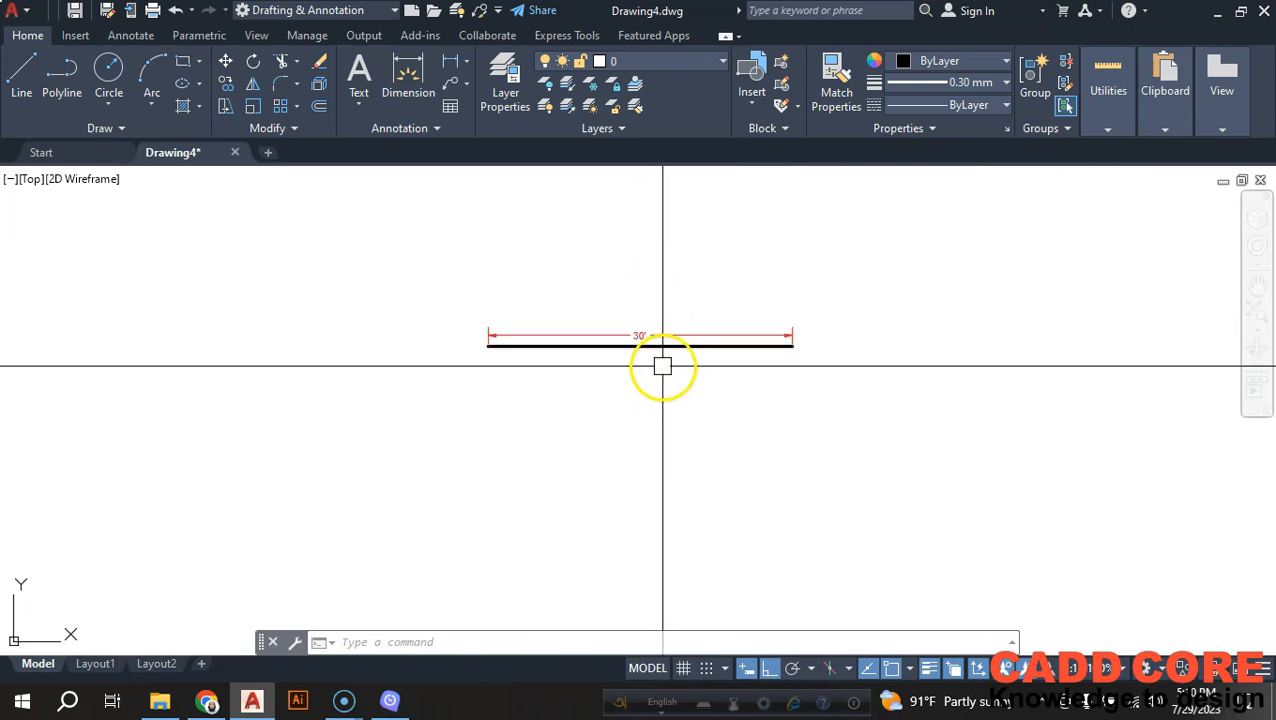
middle_drag(647, 359, 681, 417)
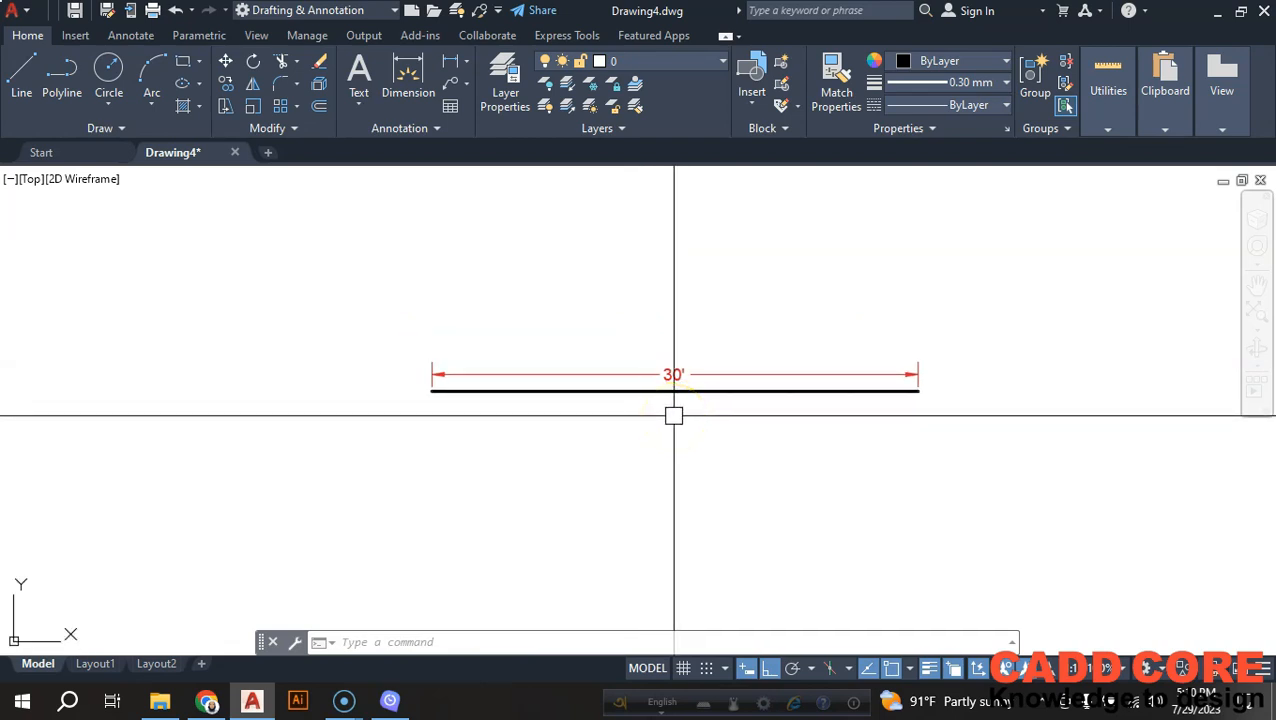
Step: Select the linear dimension, check which dimension style it uses, and clear the selection
scroll(558, 312, down, 5)
scroll(590, 550, up, 8)
click(601, 490)
click(405, 128)
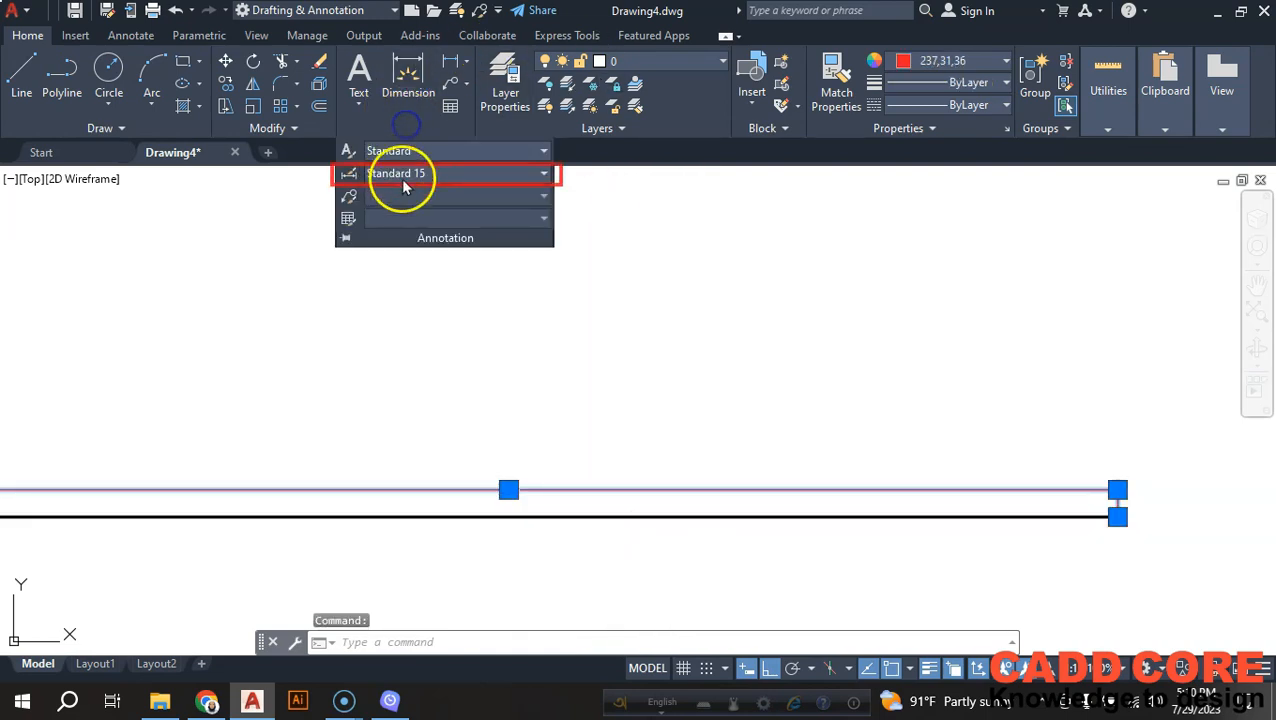
key(Escape)
key(Escape)
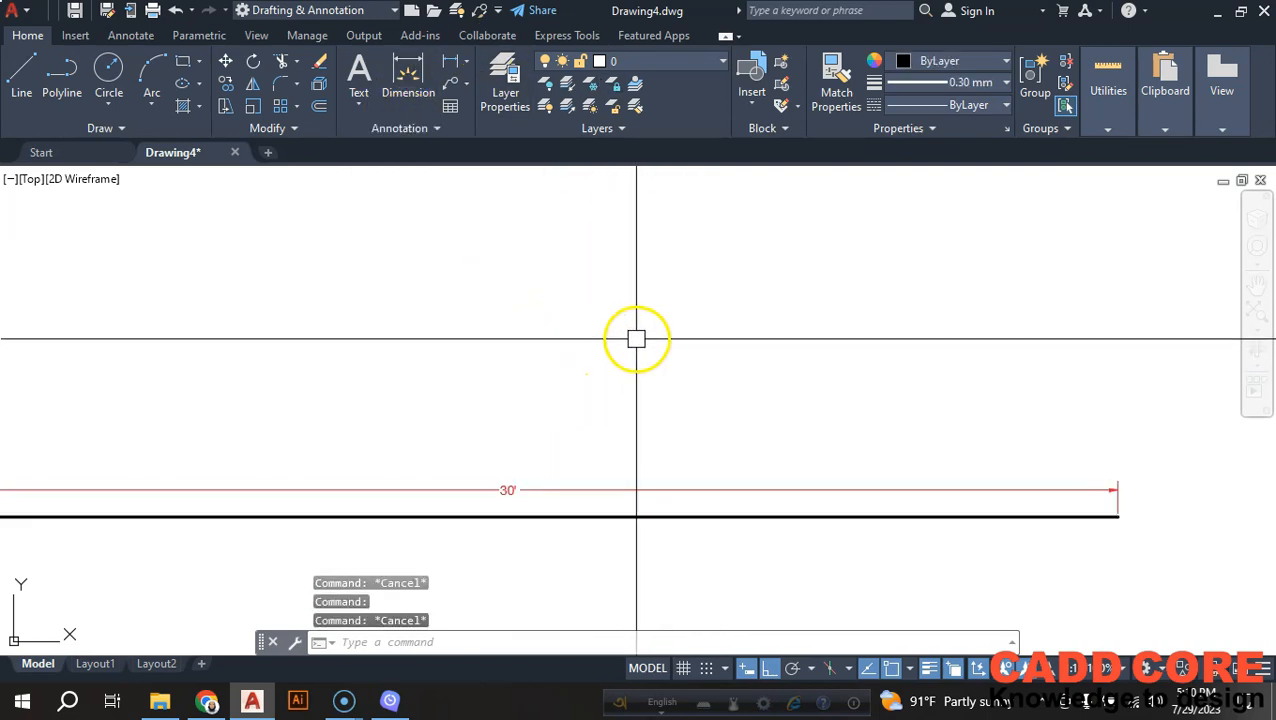
Step: Open the Standard 15 dimension style for modification and check its text height
scroll(636, 334, down, 3)
scroll(590, 370, up, 3)
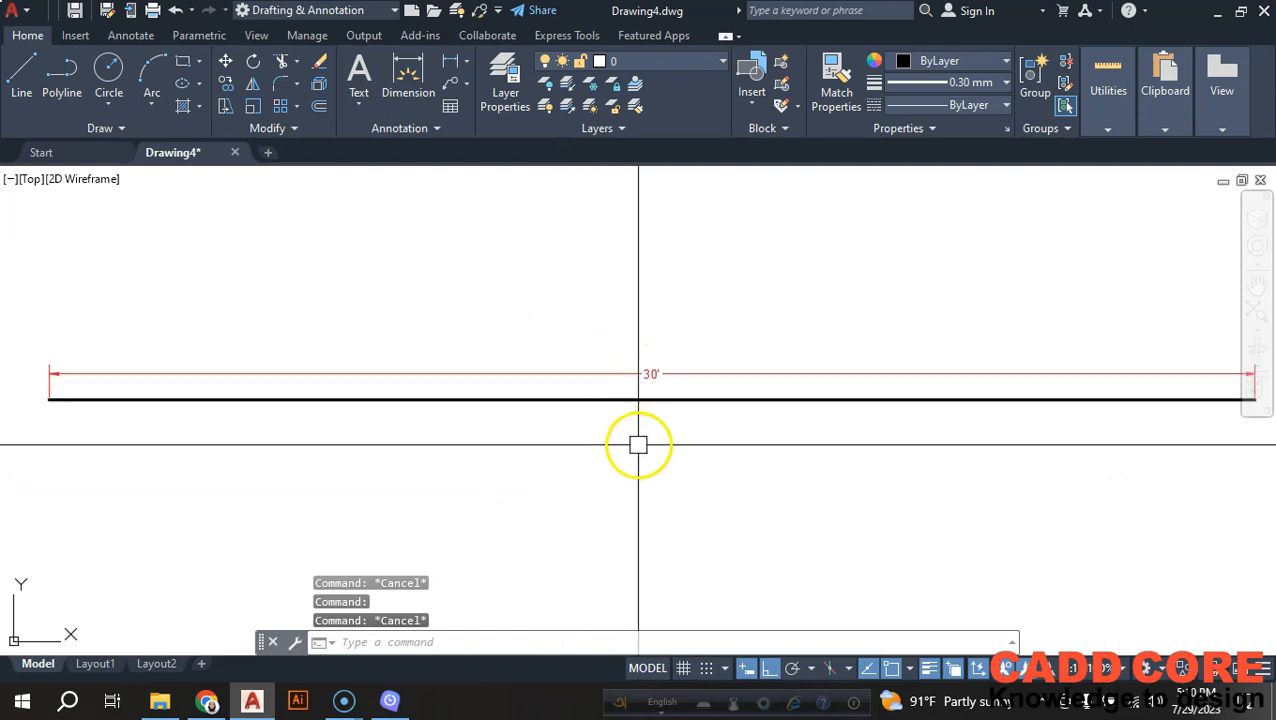
middle_drag(650, 460, 618, 429)
text(D)
key(Return)
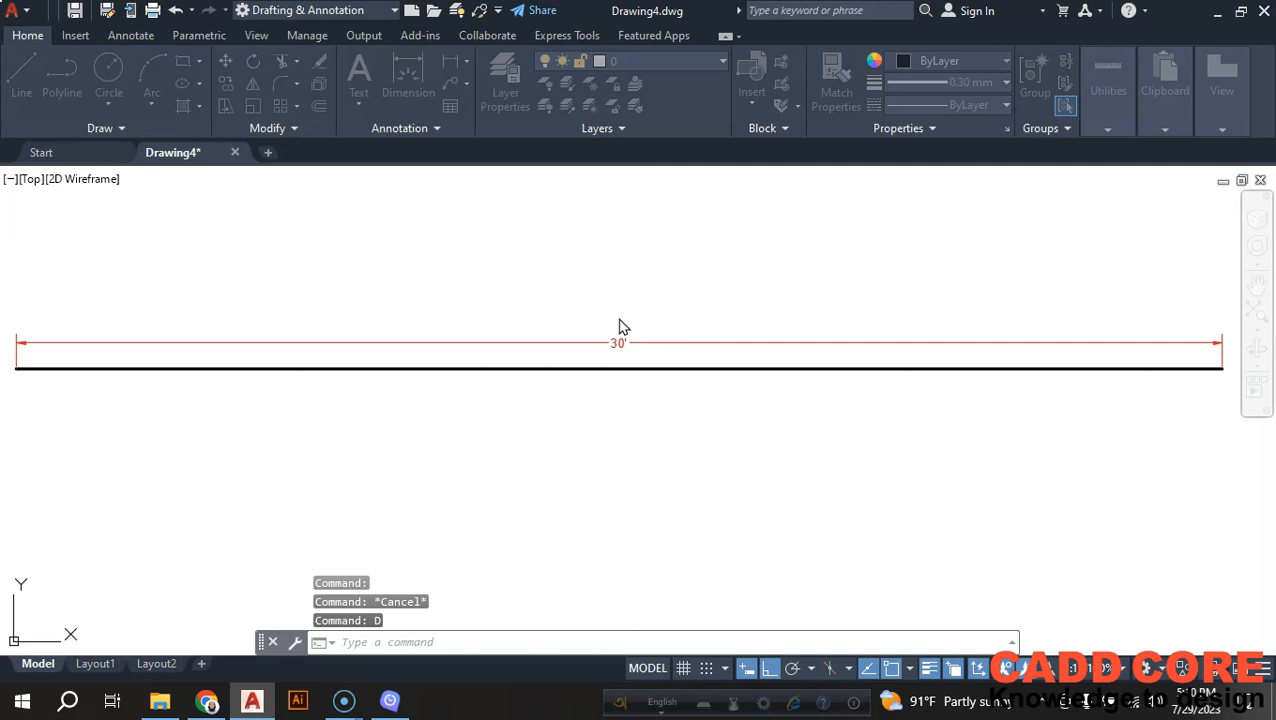
click(462, 278)
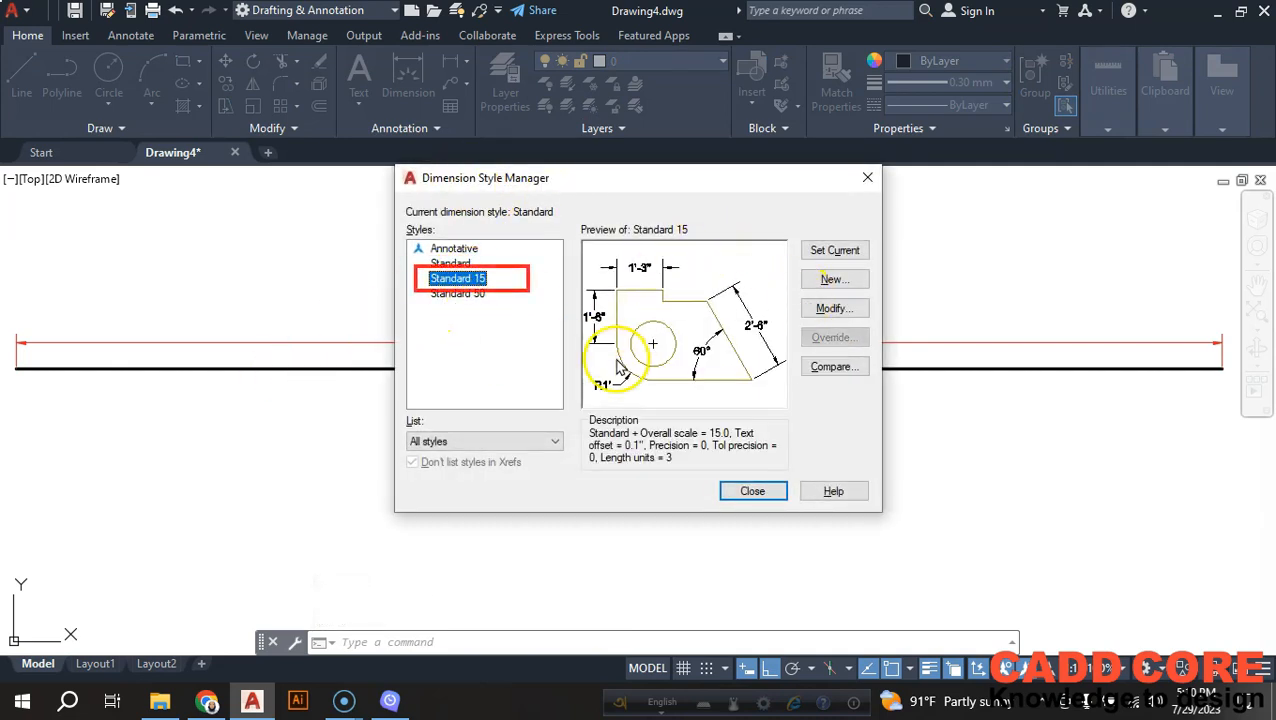
click(833, 310)
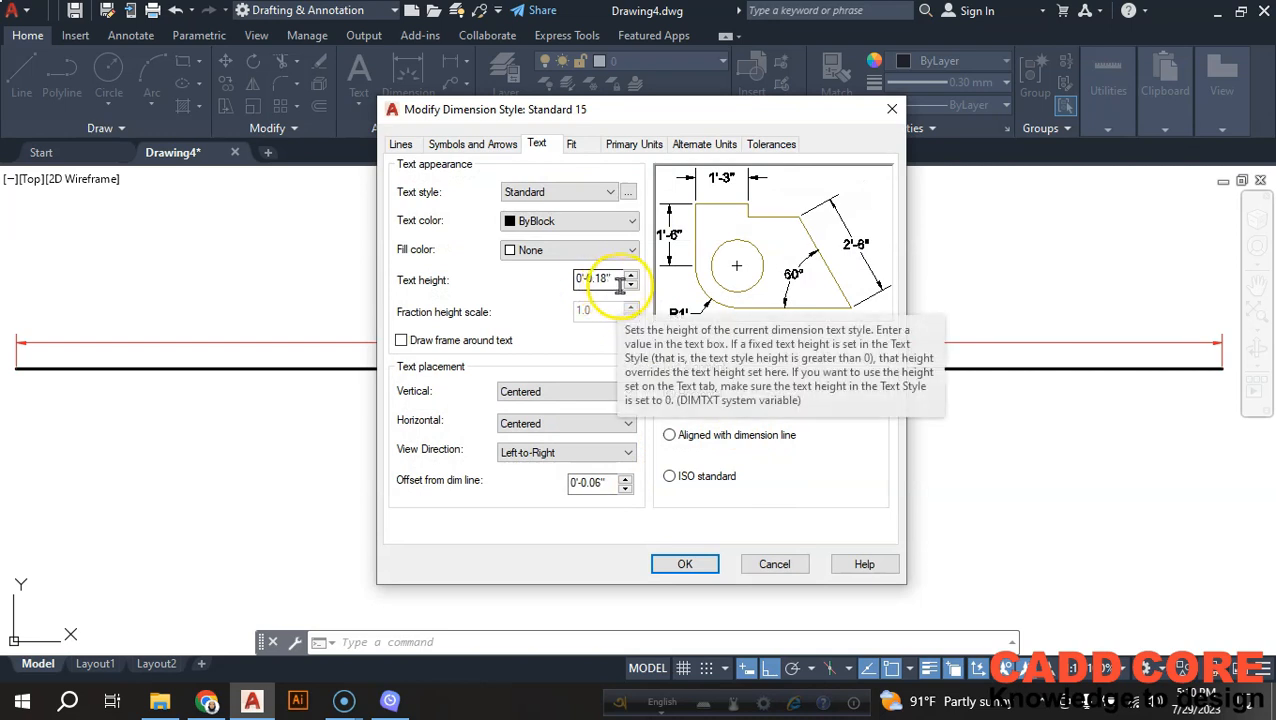
click(621, 281)
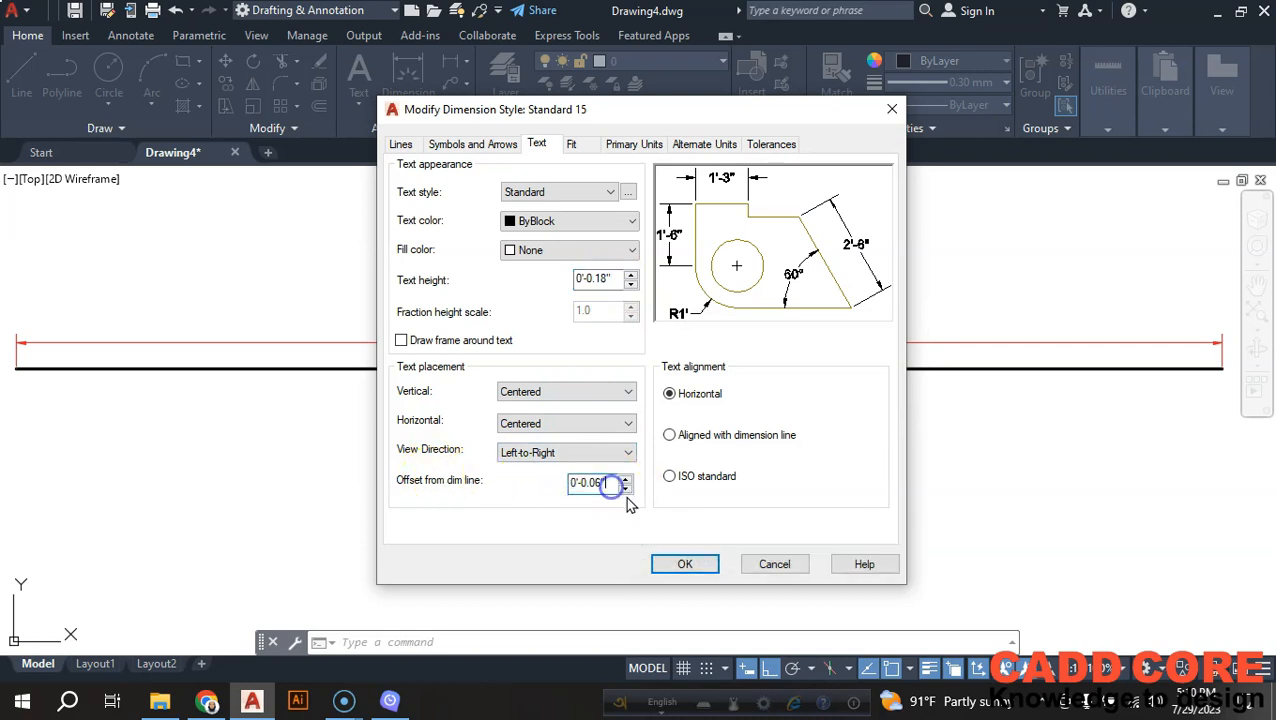
Step: Check the arrow size and extension line distances of the Standard 15 style, and leave the style without changes
click(474, 146)
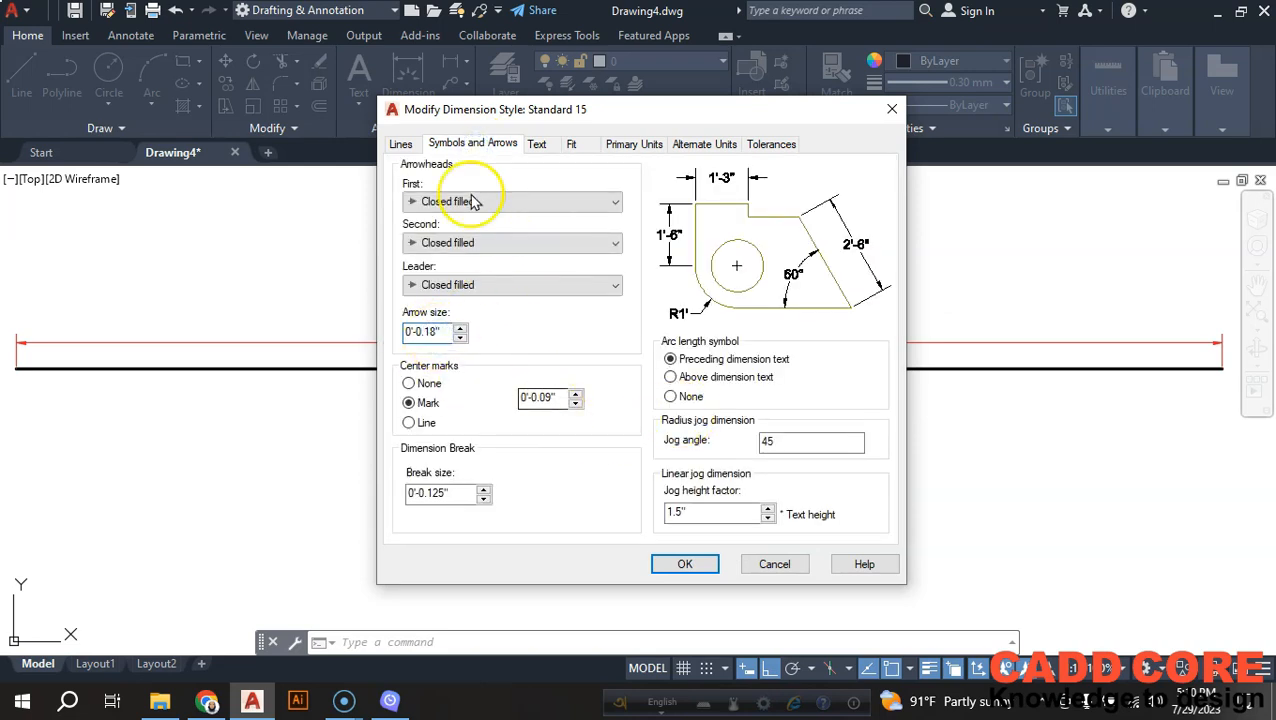
click(403, 146)
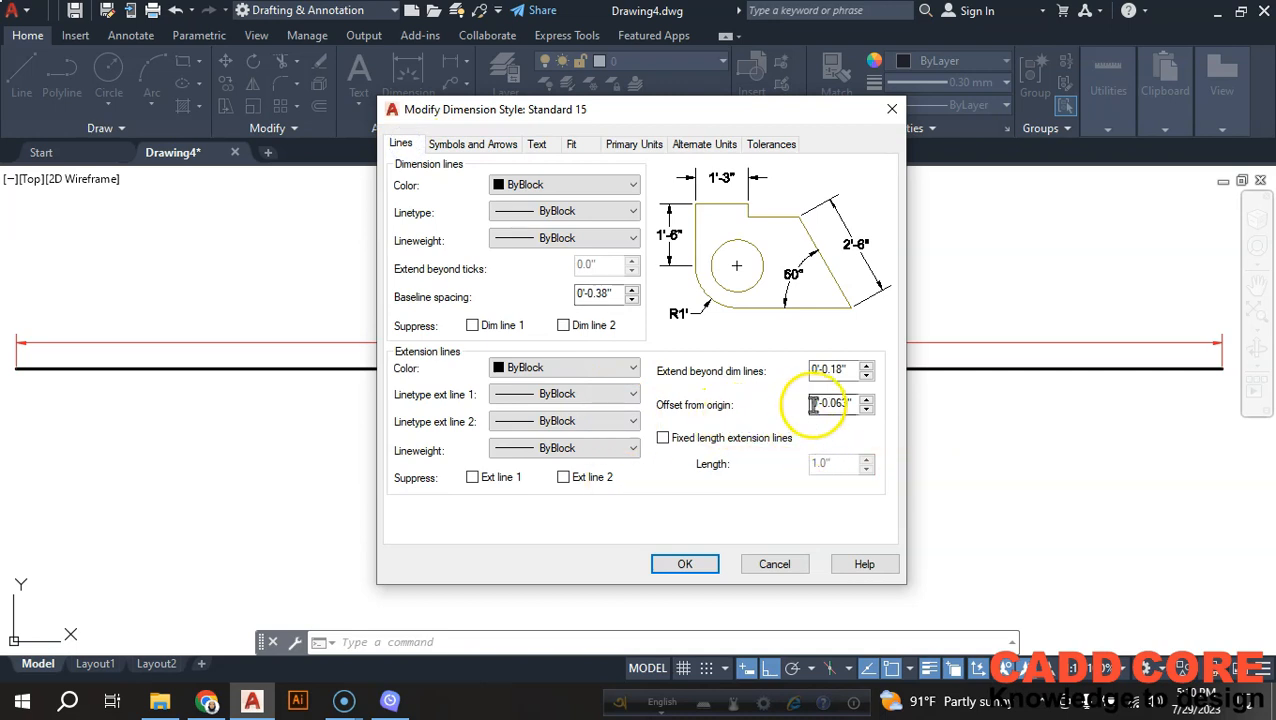
click(817, 370)
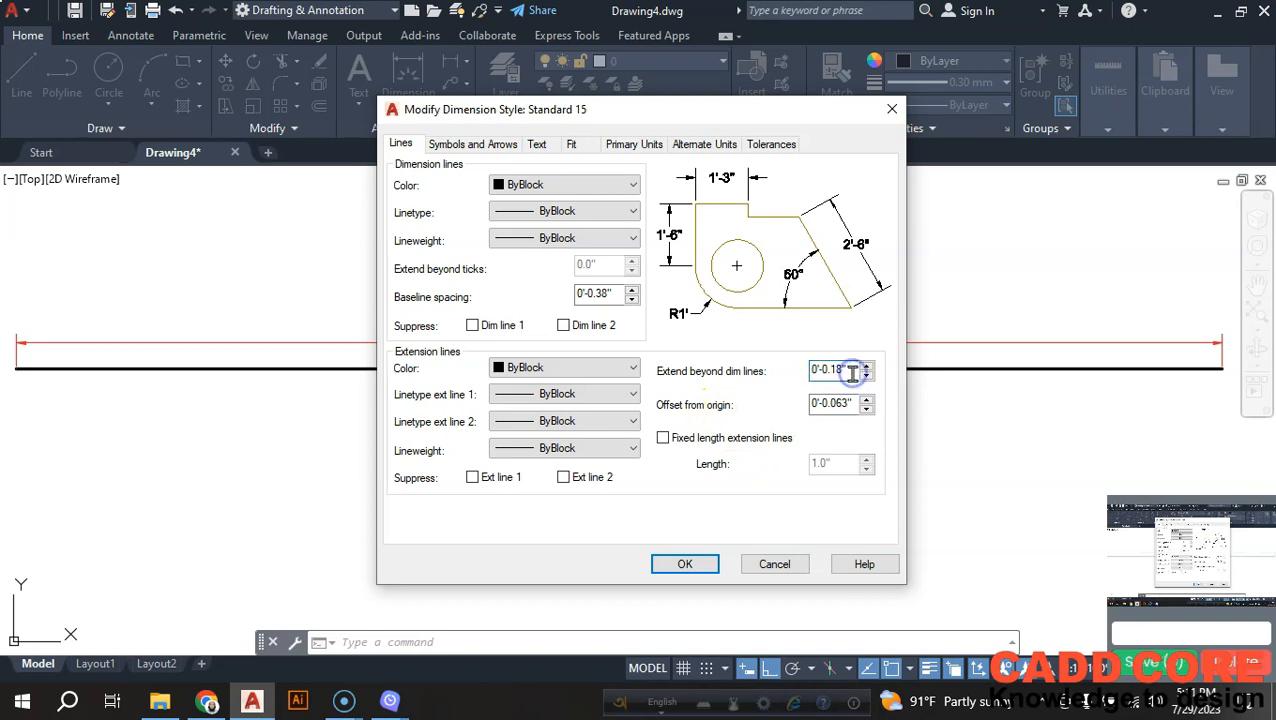
click(776, 565)
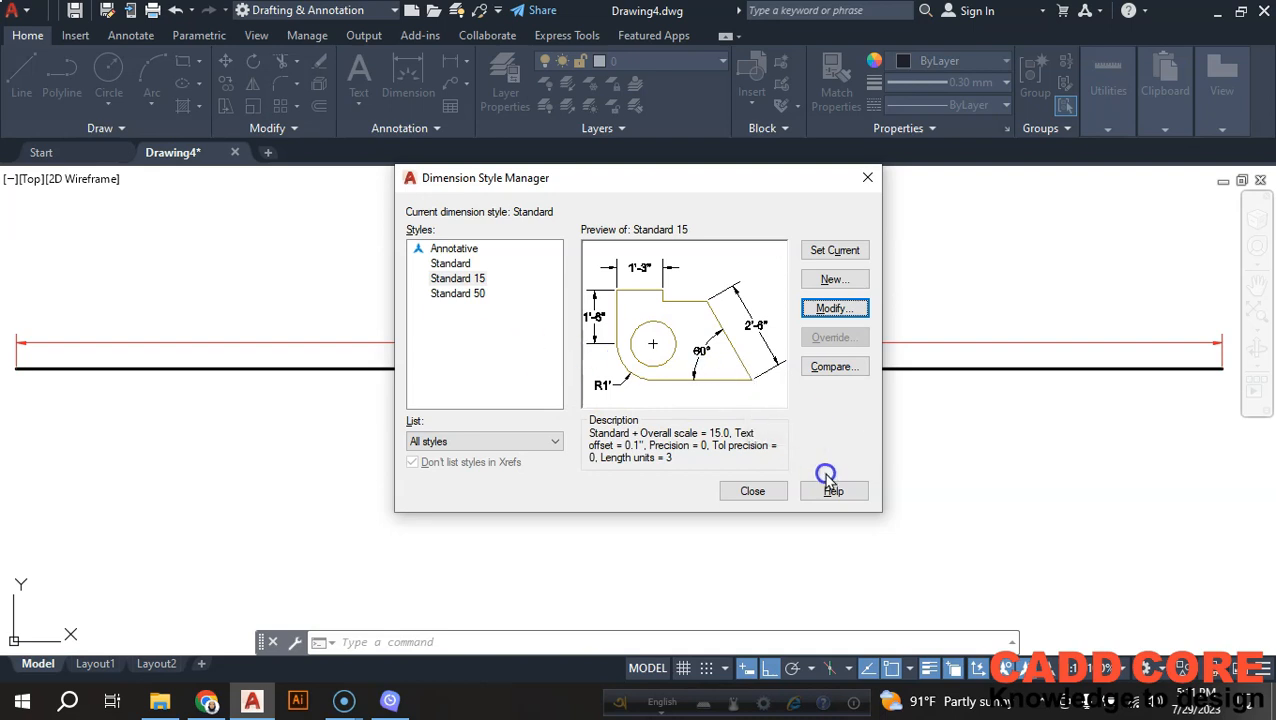
click(753, 491)
Step: Draw a 4' horizontal line in an empty area away from the existing dimensioned lines
scroll(365, 421, down, 8)
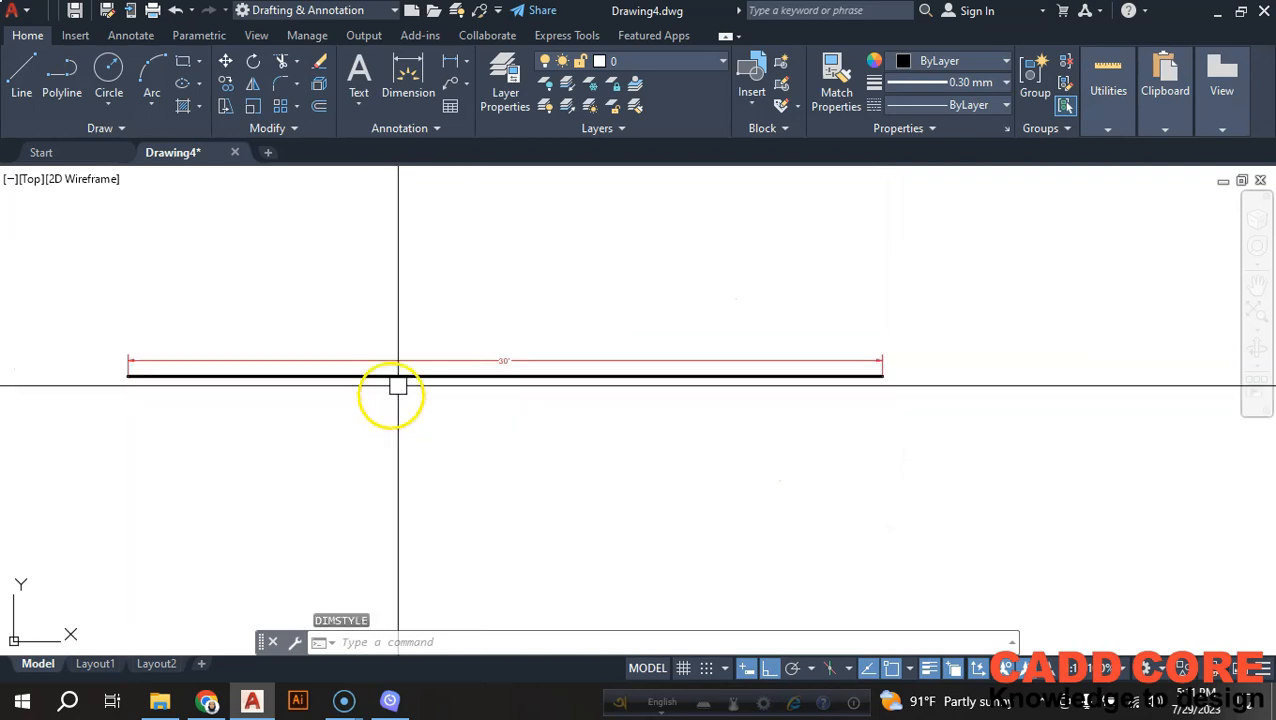
scroll(399, 467, up, 5)
text(l)
key(Return)
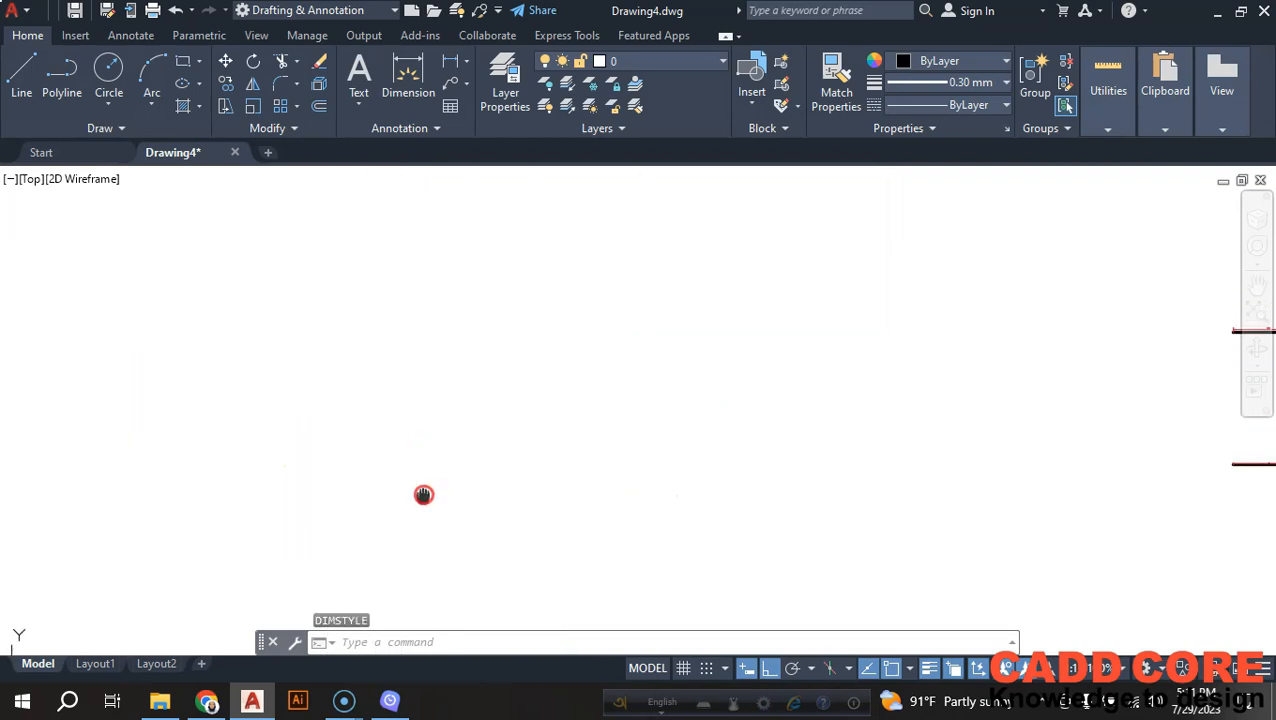
click(437, 372)
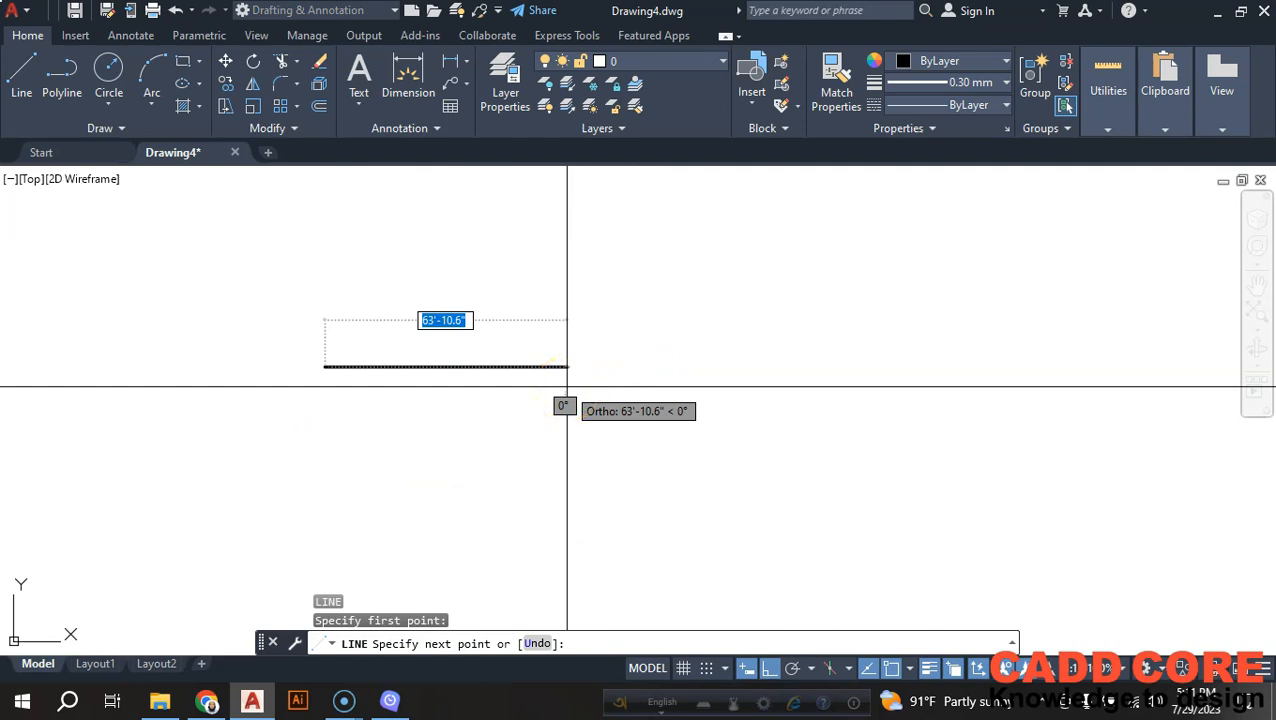
key(Return)
key(Escape)
scroll(300, 390, down, 3)
scroll(371, 308, up, 4)
Step: Set the Standard dimension style's primary units to Engineering format with 0'-0" precision
text(d)
key(Return)
click(828, 308)
click(641, 147)
click(598, 184)
click(572, 233)
click(567, 212)
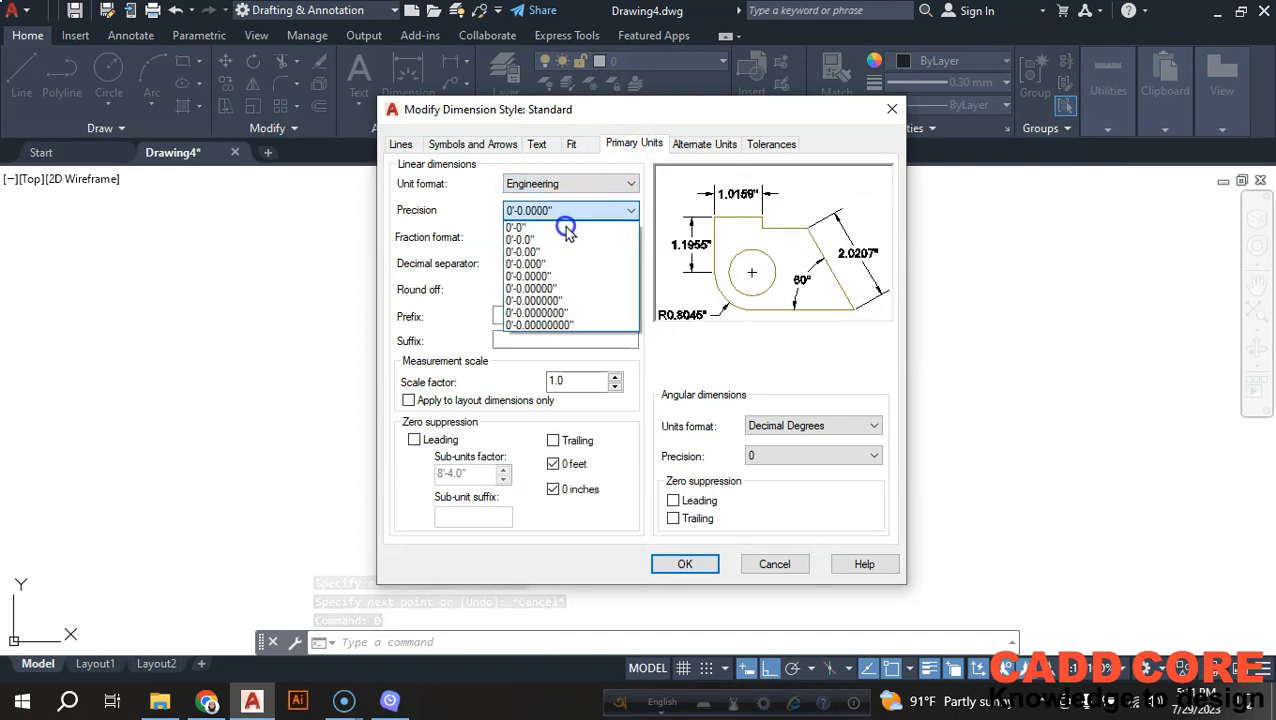
click(567, 225)
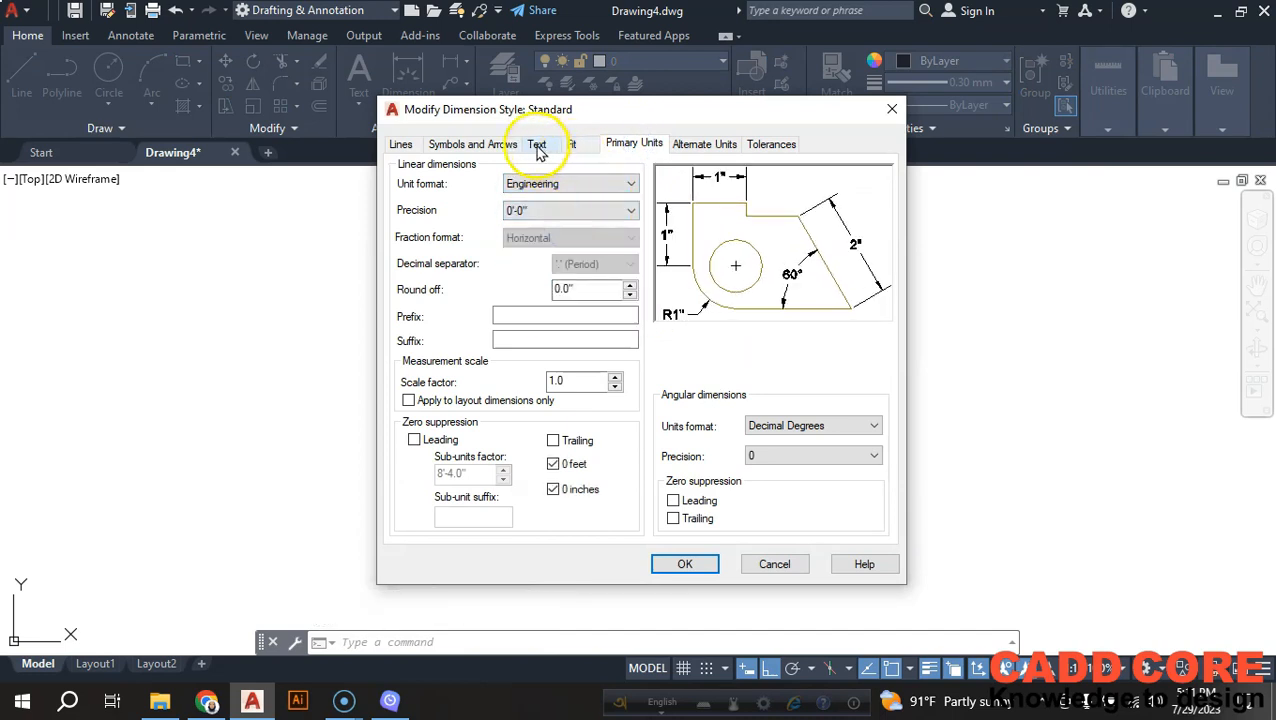
click(679, 567)
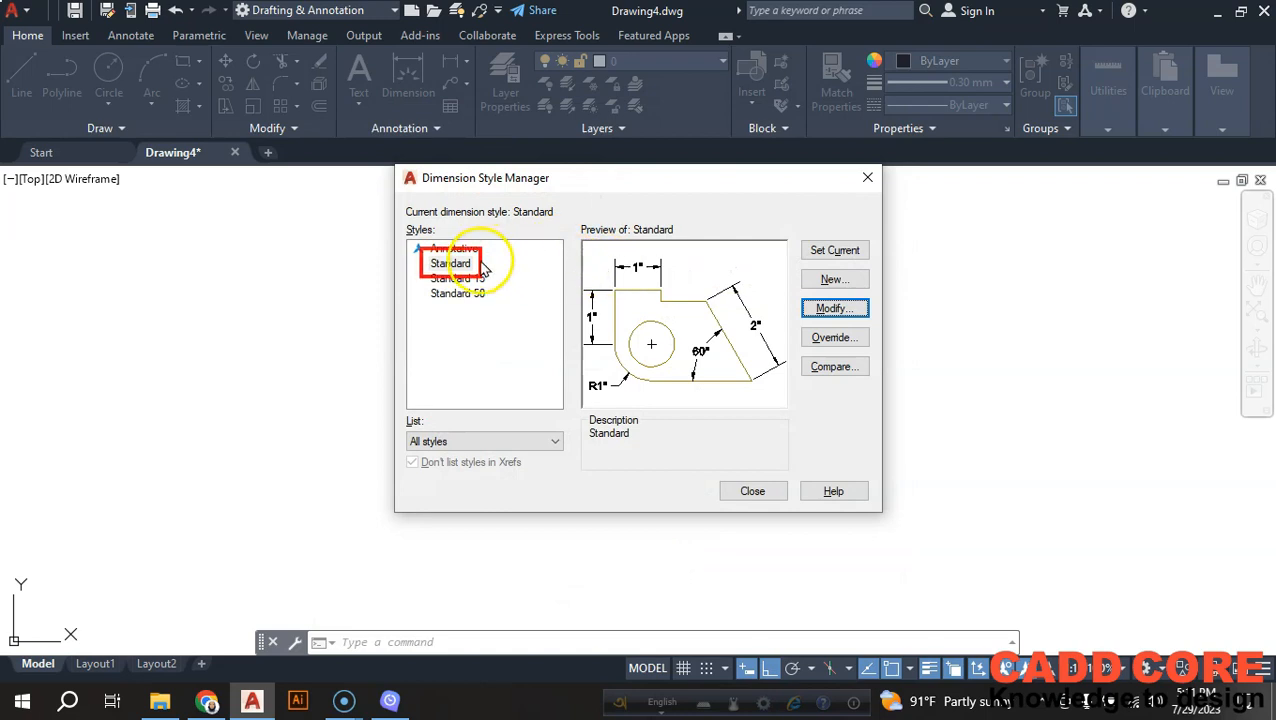
click(762, 489)
Step: Add a linear dimension between the two ends of the 4' line, placed just above it
middle_drag(580, 371, 579, 406)
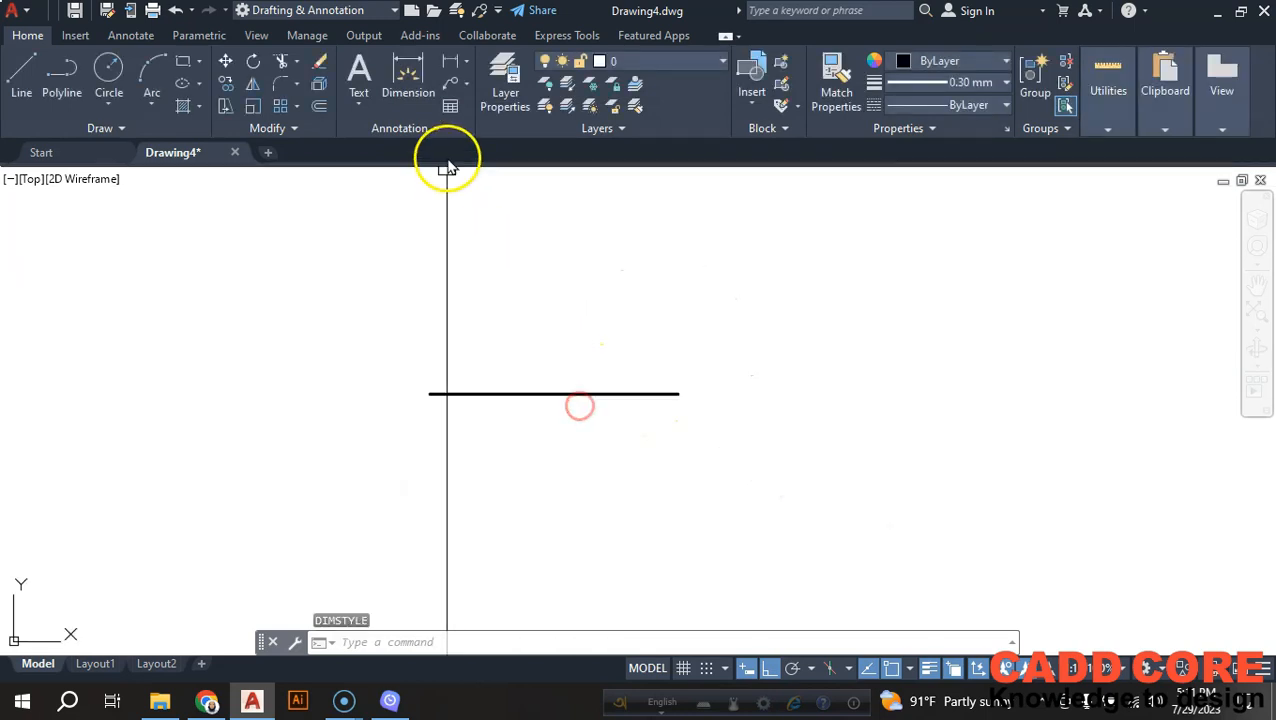
click(452, 65)
click(430, 394)
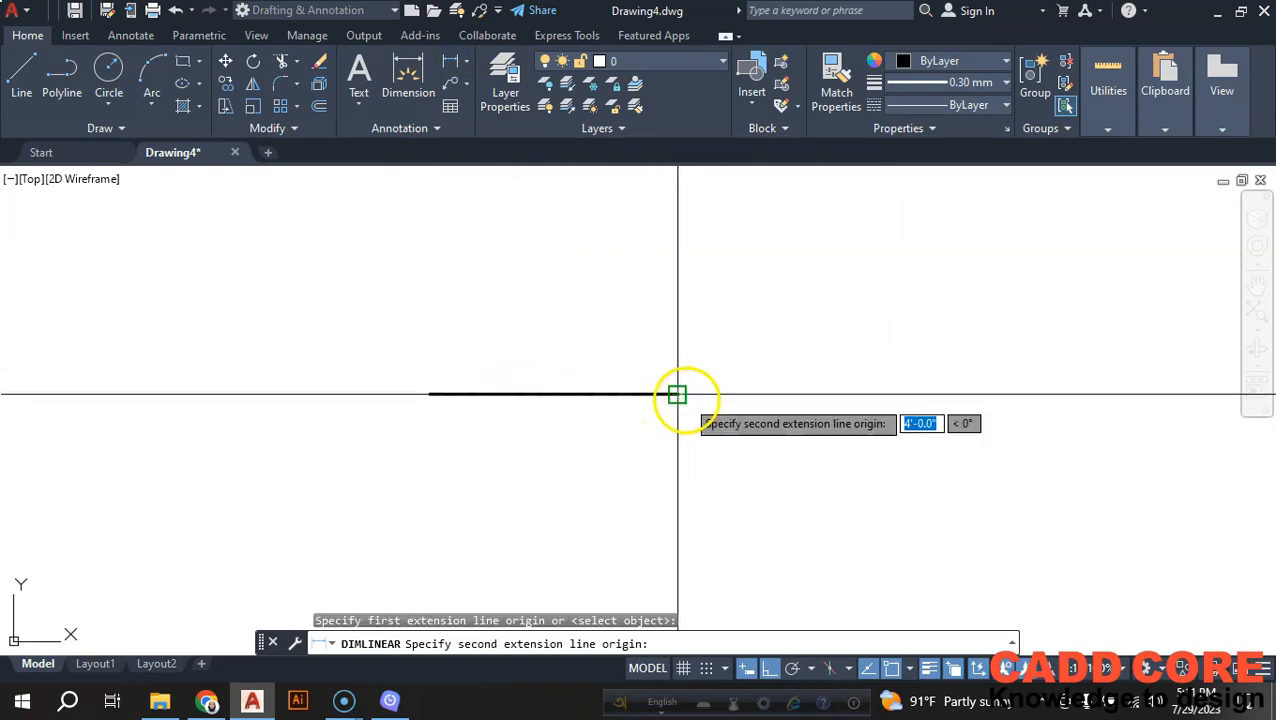
click(677, 394)
click(556, 379)
Step: Examine the size of the new dimension's text and left arrowhead in relation to the 4' line
scroll(559, 390, up, 4)
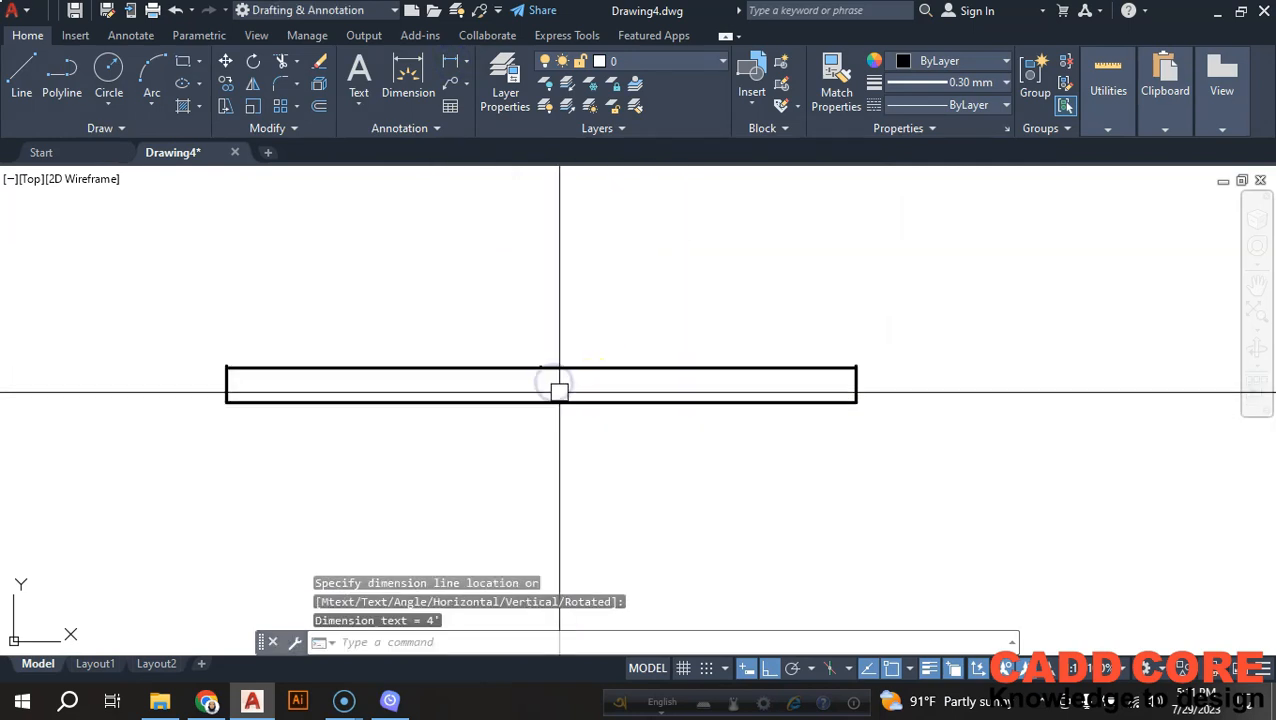
scroll(514, 376, up, 5)
scroll(515, 376, up, 5)
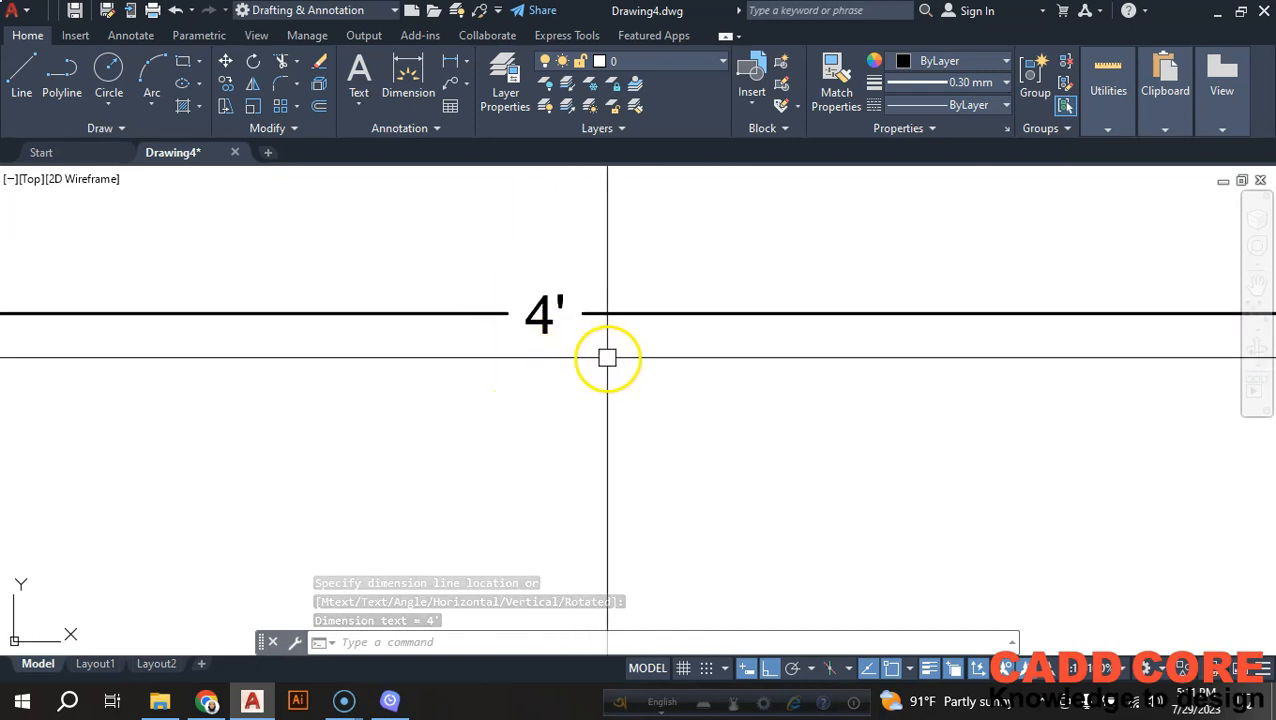
scroll(630, 345, down, 10)
scroll(530, 380, up, 8)
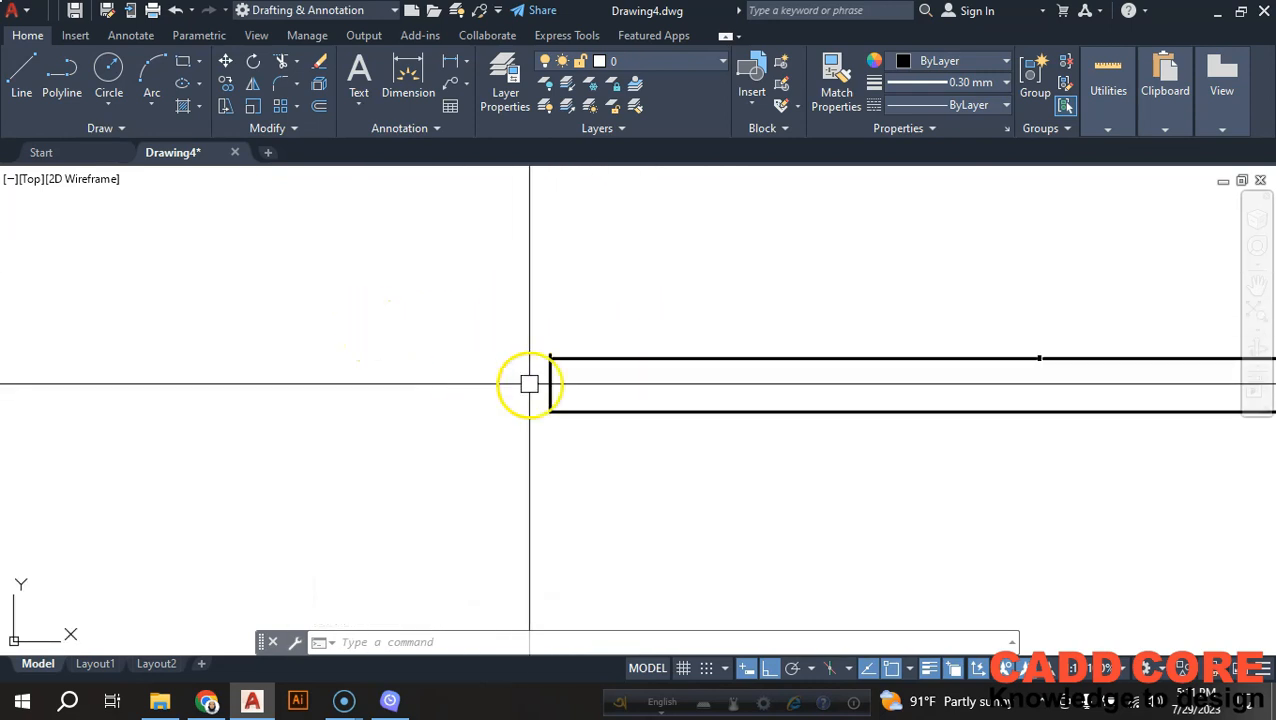
scroll(330, 260, up, 2)
scroll(500, 310, down, 4)
Step: Set the lineweight of the 4' line's dimension to ByBlock and clear the selection
click(590, 319)
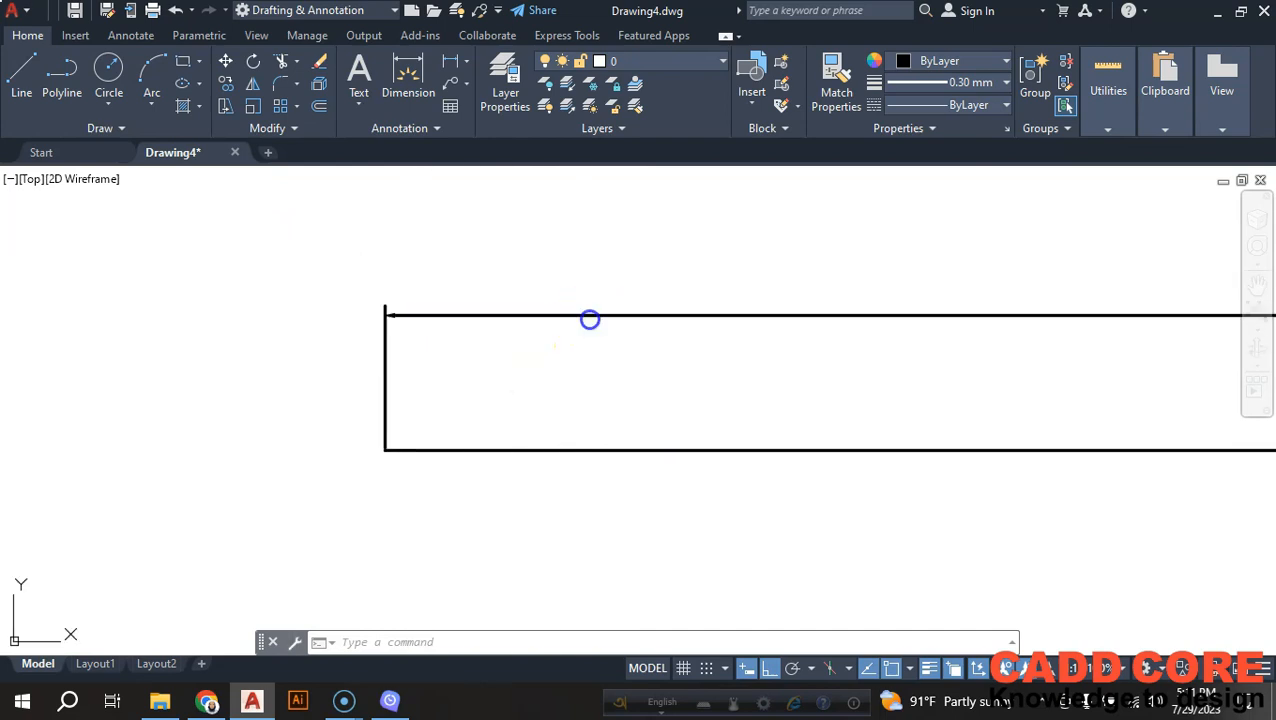
scroll(940, 199, up, 3)
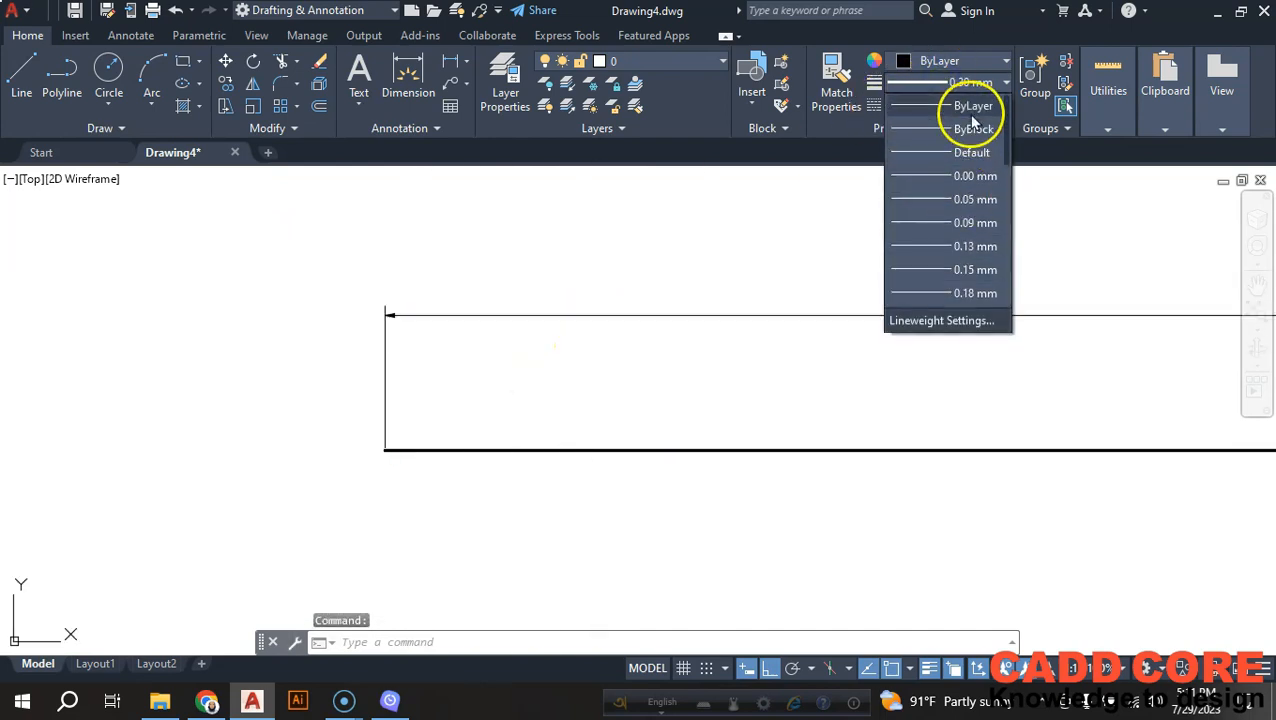
click(957, 128)
scroll(722, 429, down, 3)
key(Escape)
Step: Compare the 4' dimension's text up close with its appearance when the whole line is in view
scroll(778, 319, up, 6)
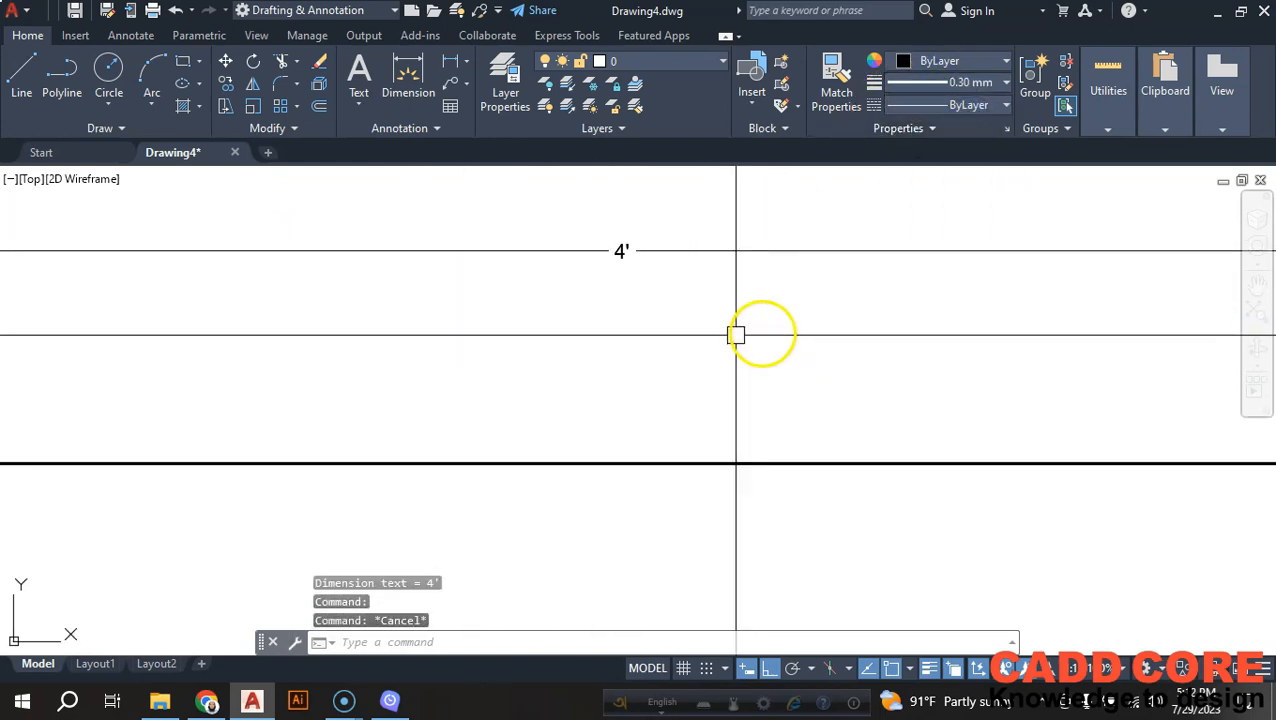
scroll(650, 358, down, 6)
scroll(650, 358, up, 4)
click(718, 324)
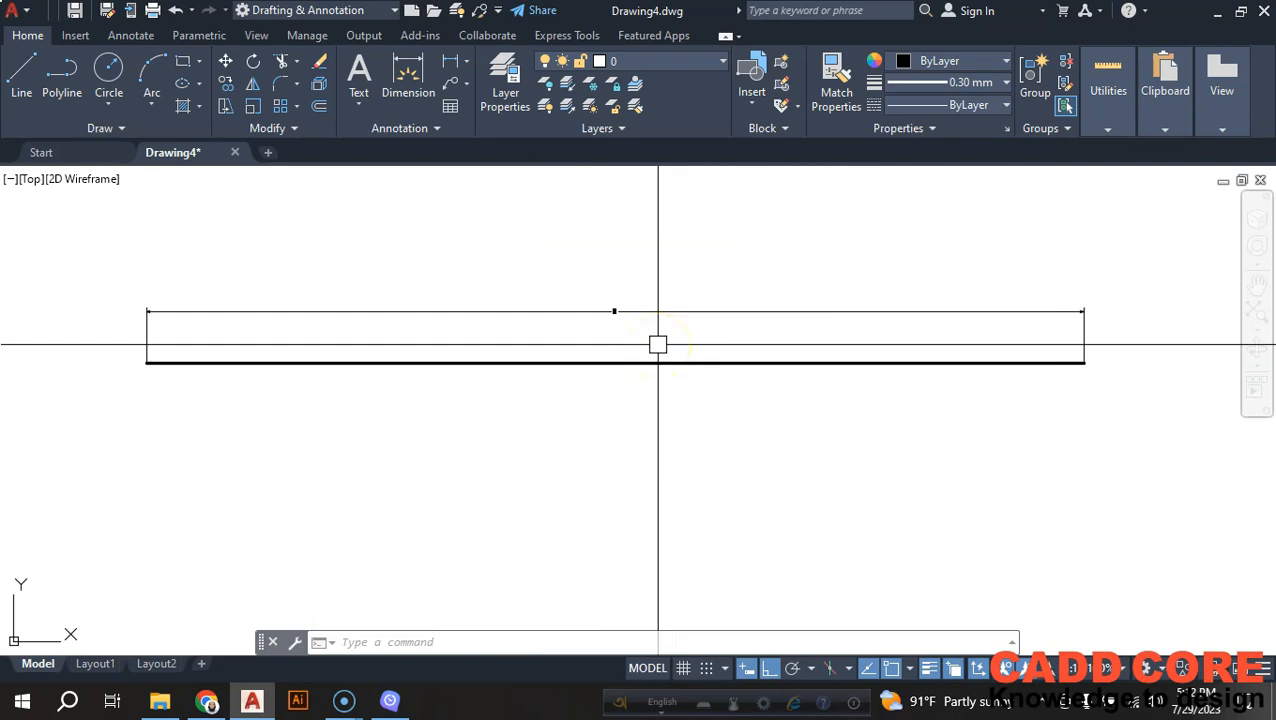
scroll(650, 335, up, 8)
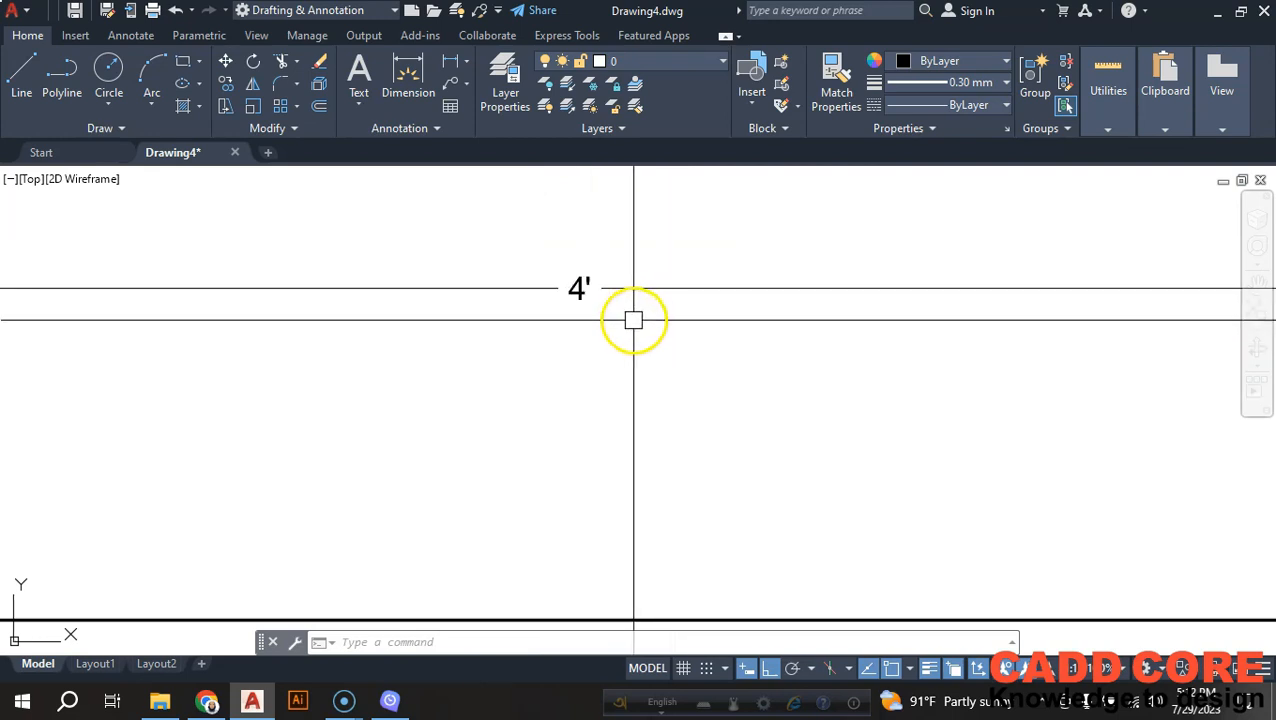
scroll(631, 320, down, 8)
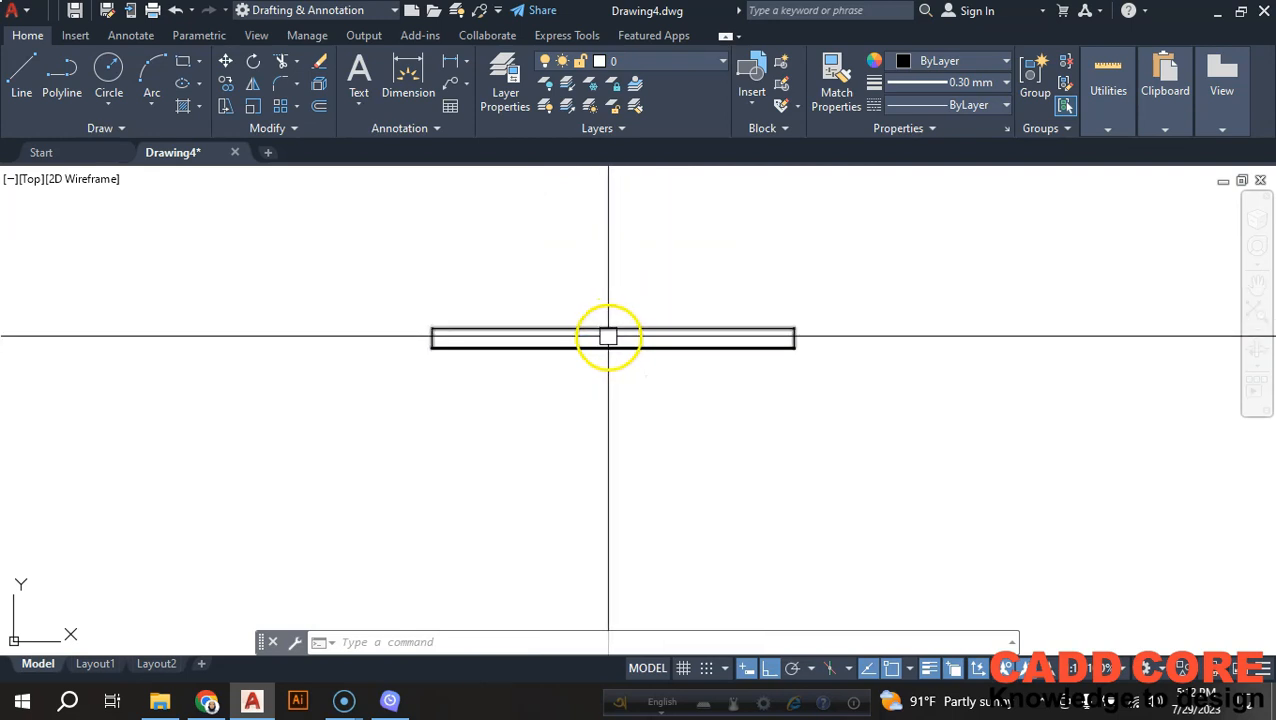
Step: Set the Standard dimension style's overall scale for dimension features to 15
scroll(613, 345, up, 1)
text(d)
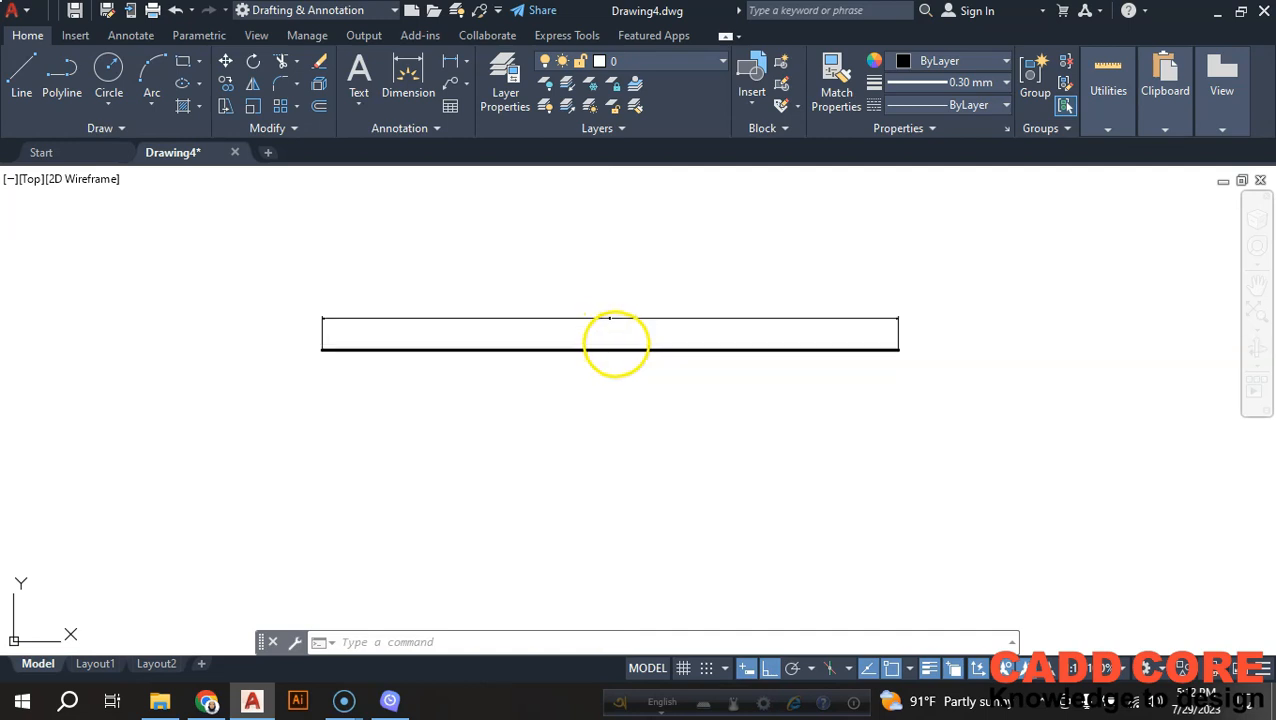
key(Return)
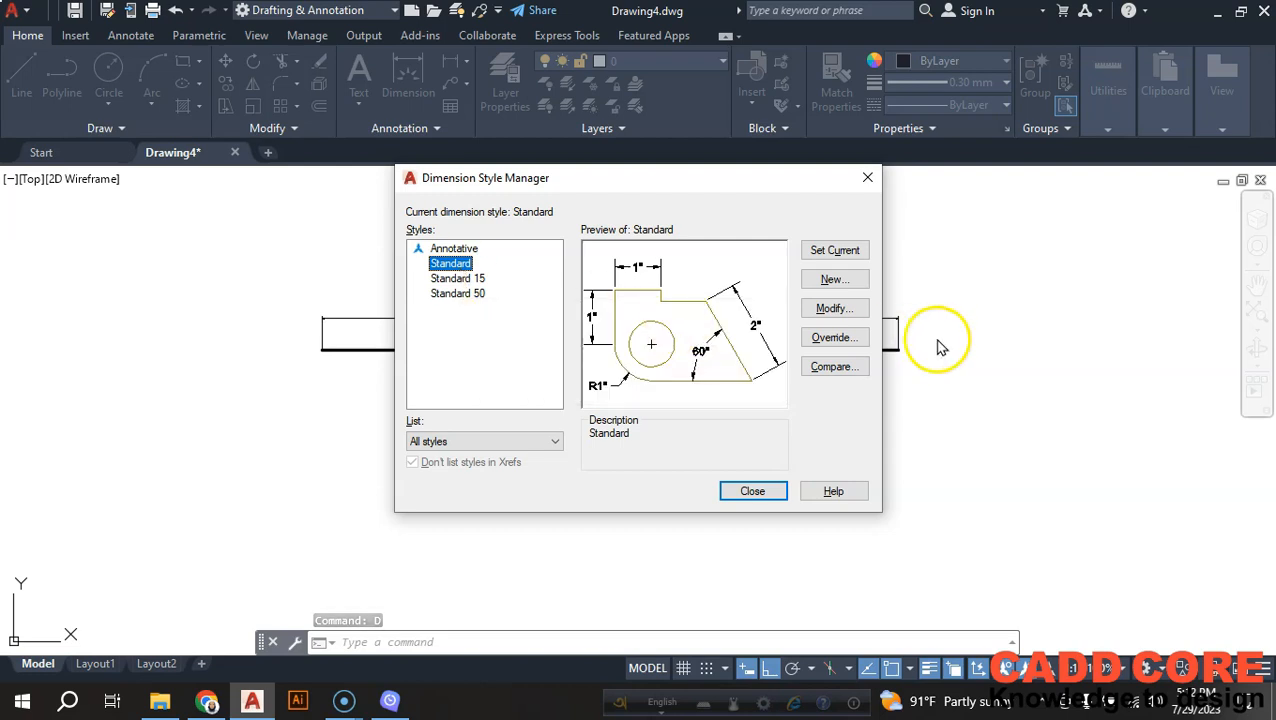
click(840, 309)
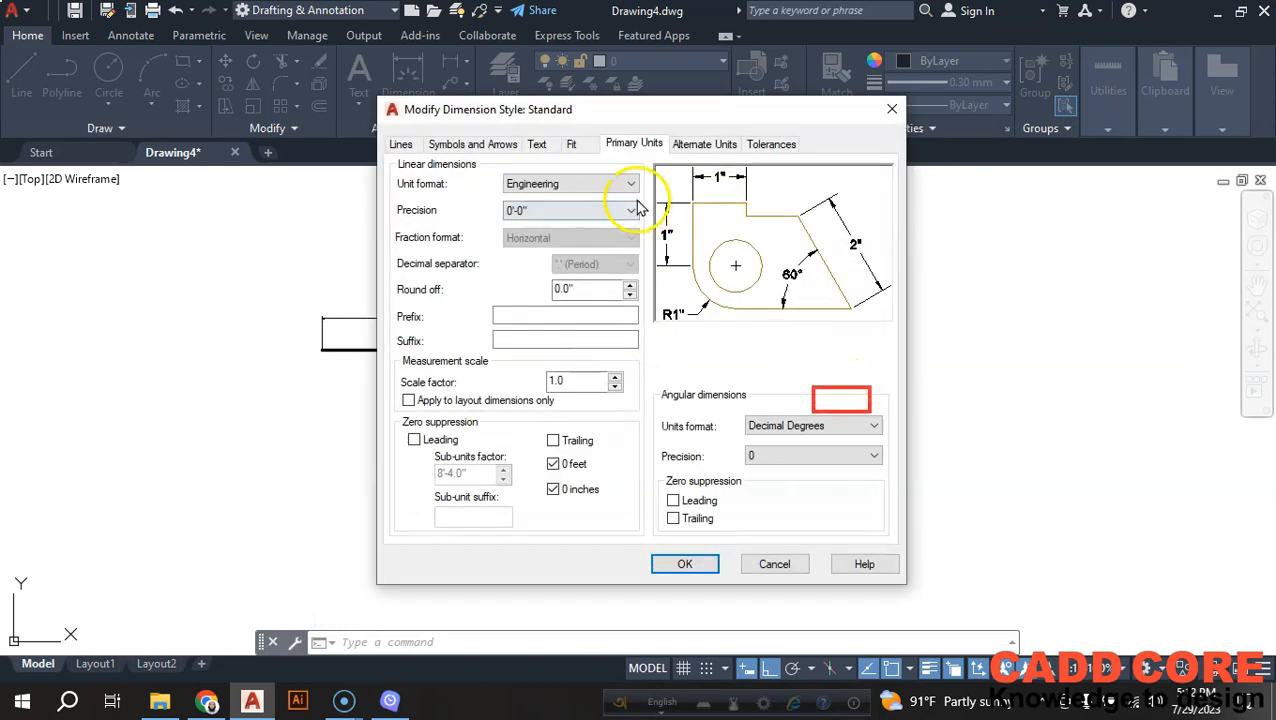
click(576, 143)
double_click(845, 398)
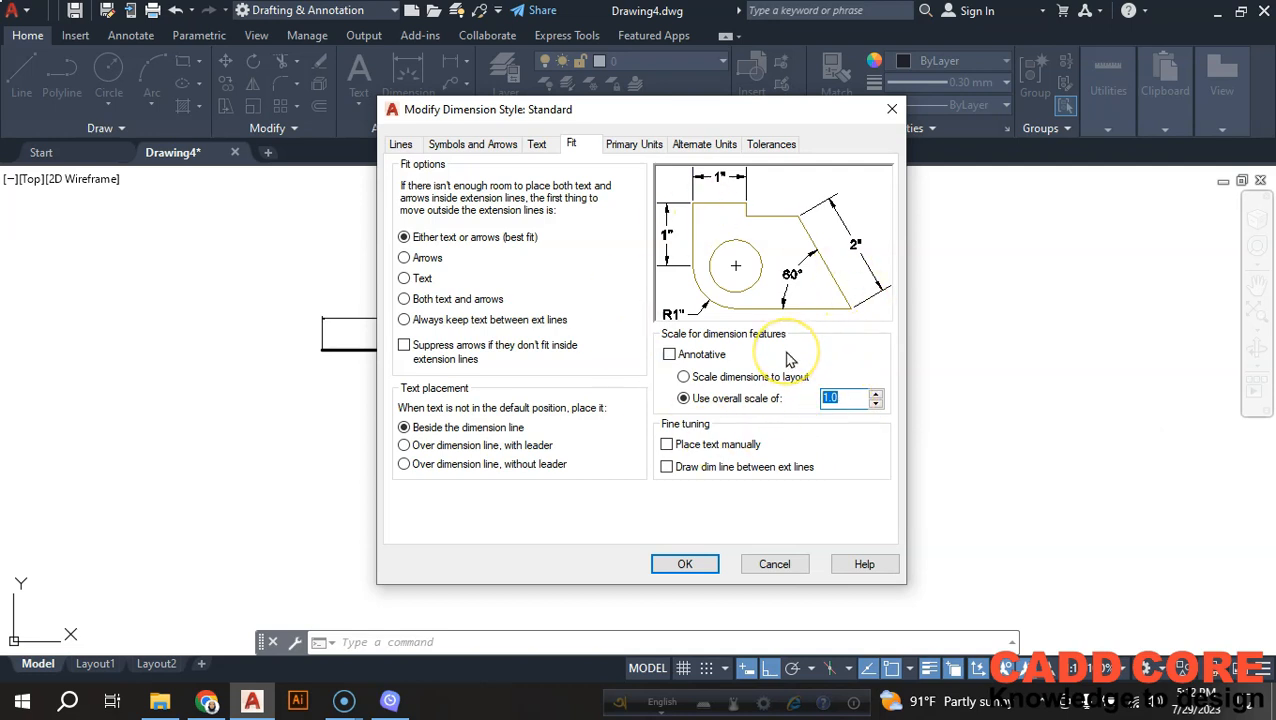
click(848, 398)
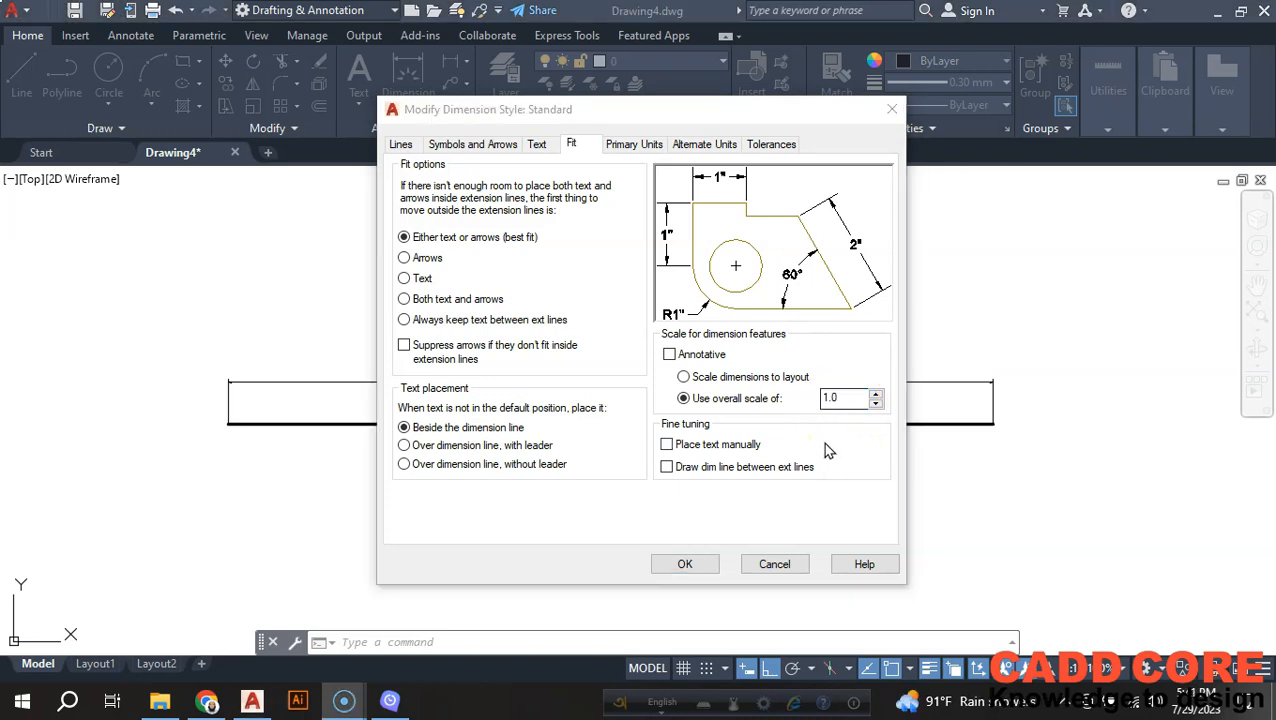
double_click(840, 398)
text(15)
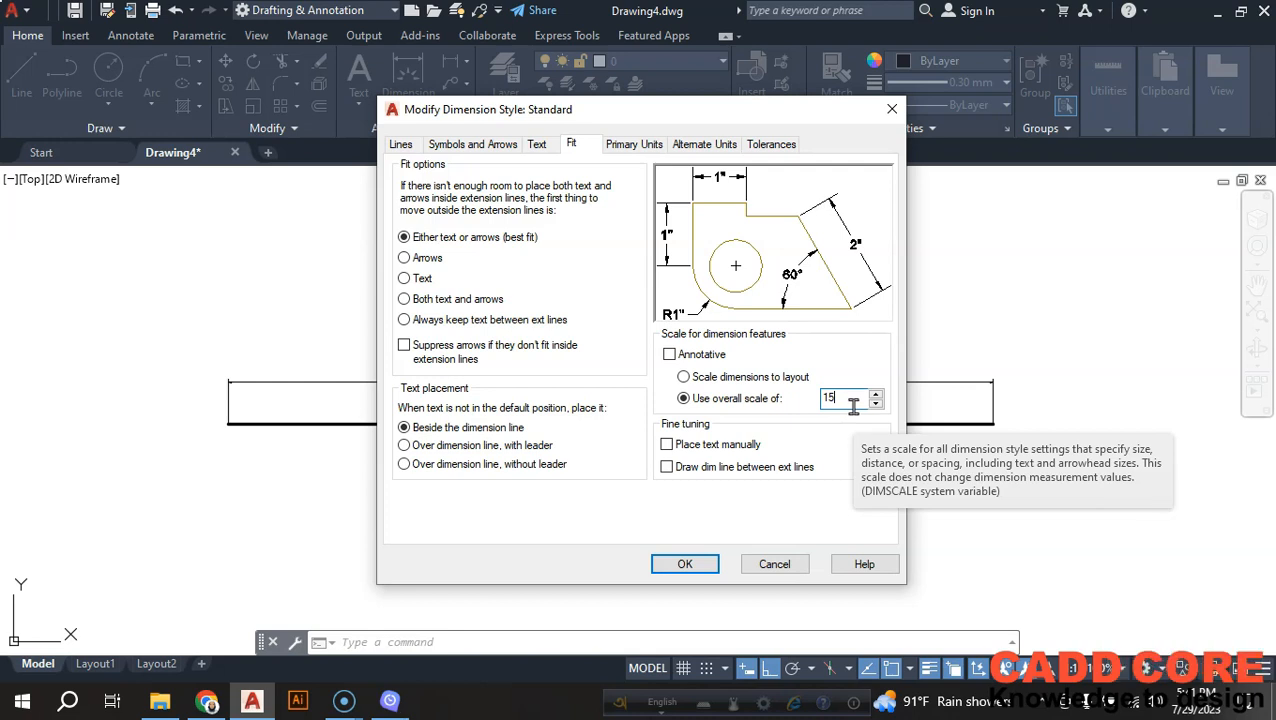
click(695, 566)
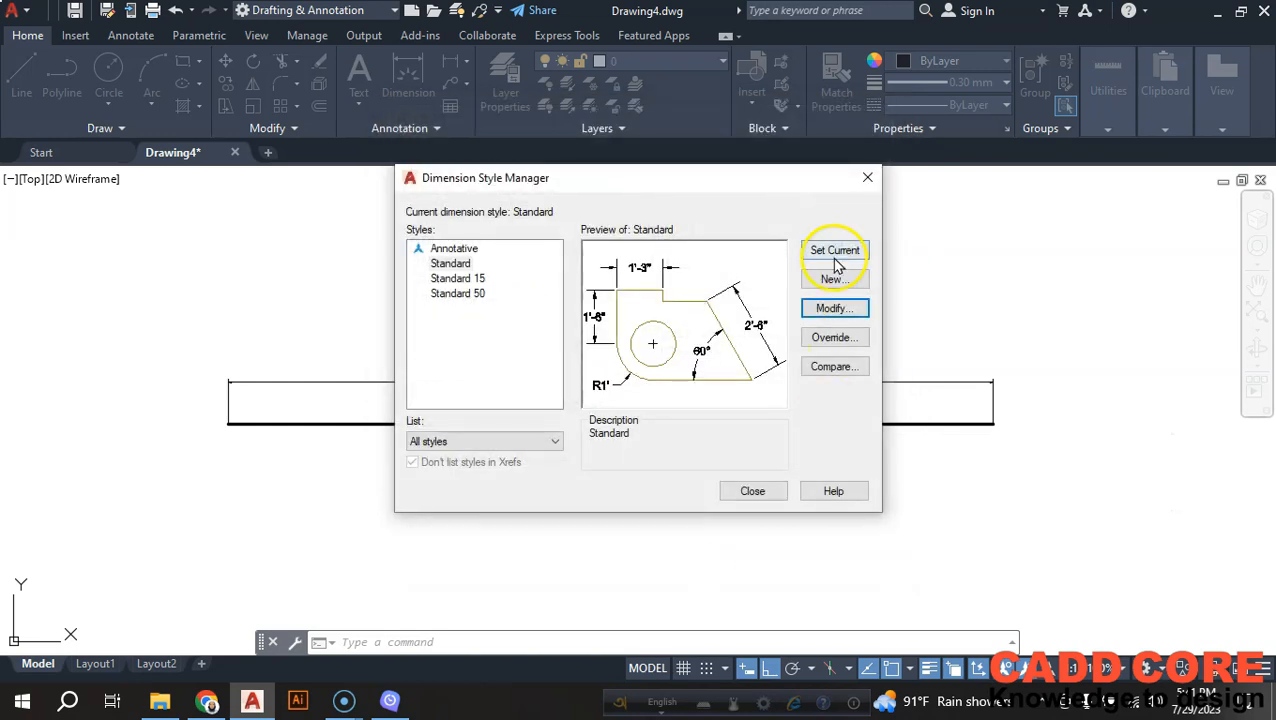
click(752, 491)
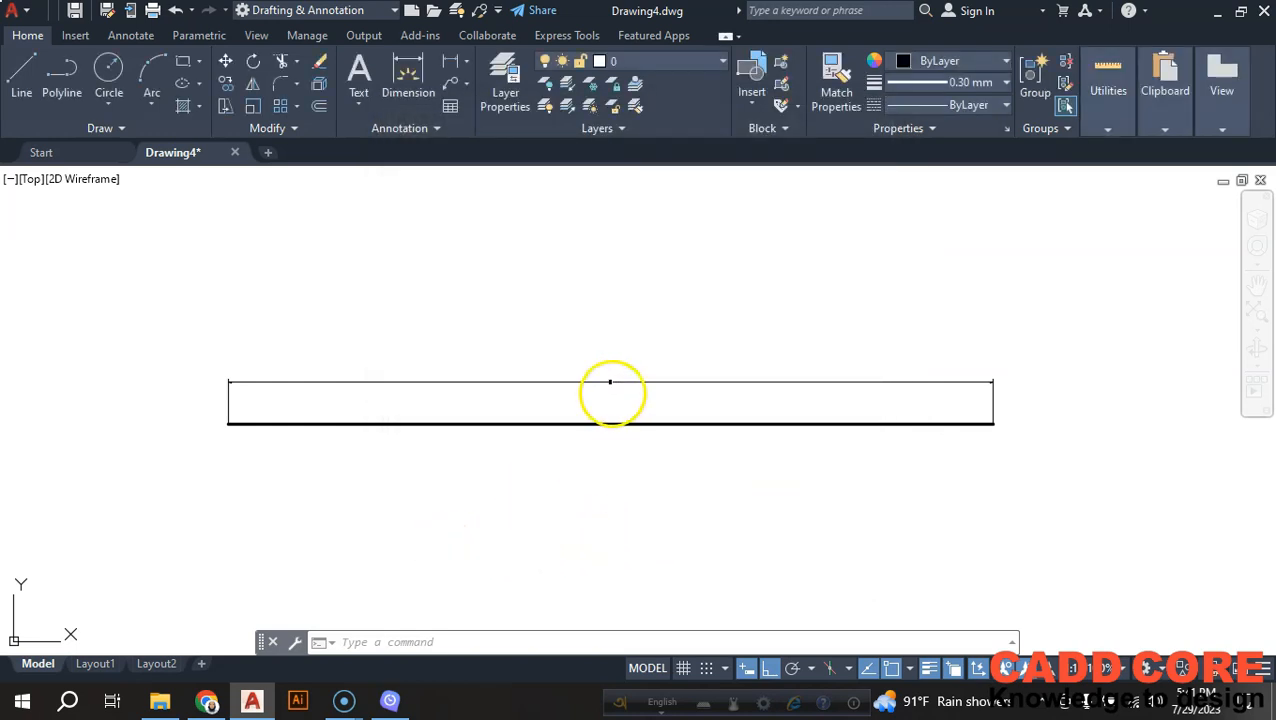
Step: Examine the rescaled 4' dimension's text, arrowheads and extension line gaps in proportion to the line
scroll(607, 447, up, 1)
scroll(615, 453, down, 3)
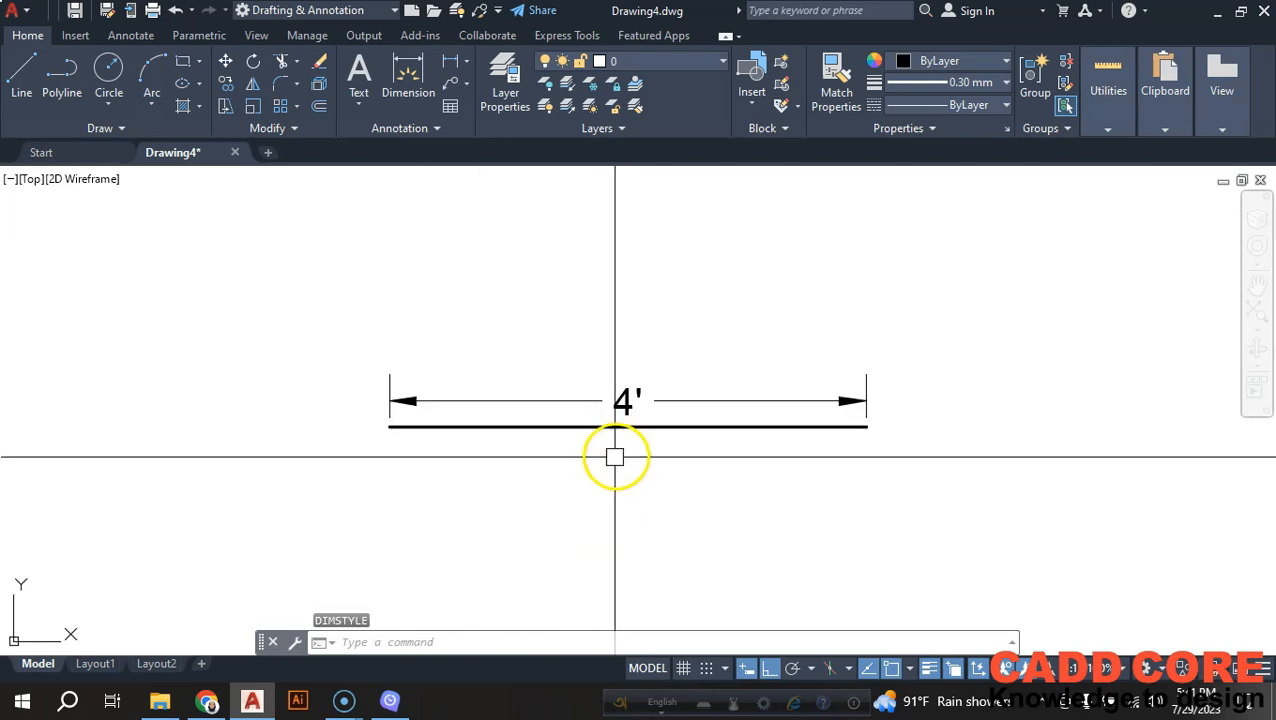
scroll(615, 450, up, 2)
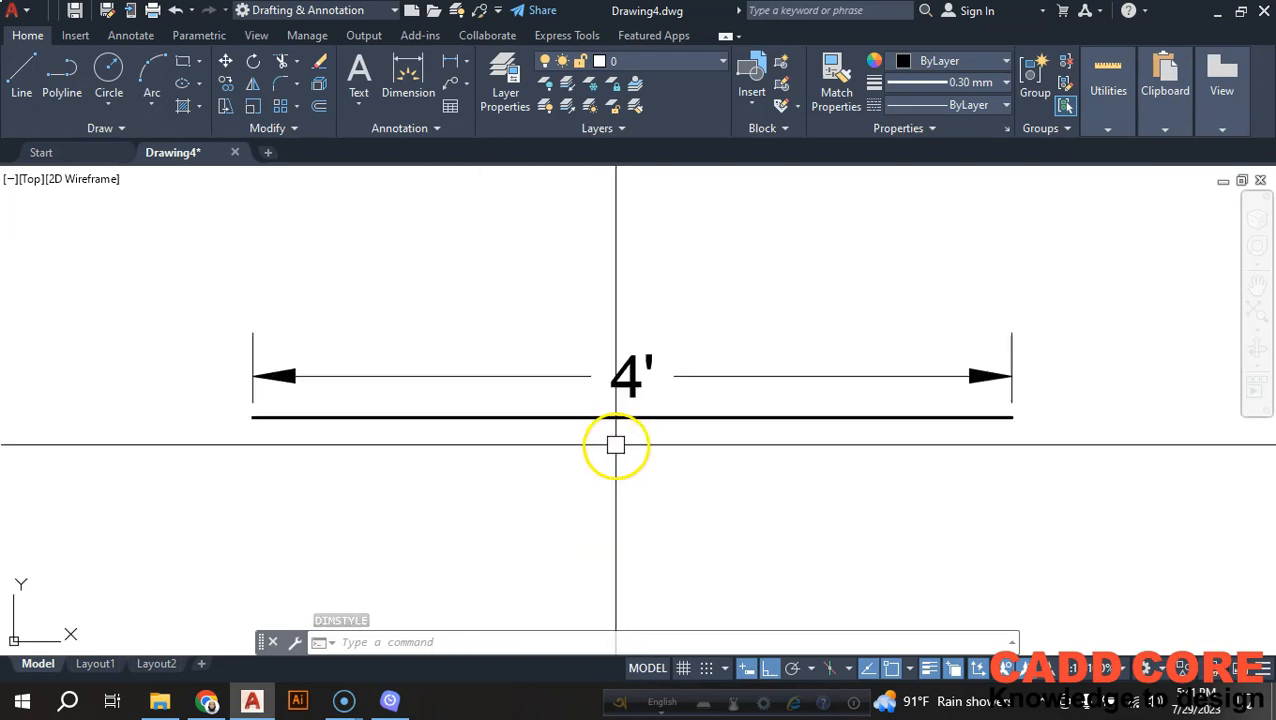
middle_drag(638, 453, 644, 433)
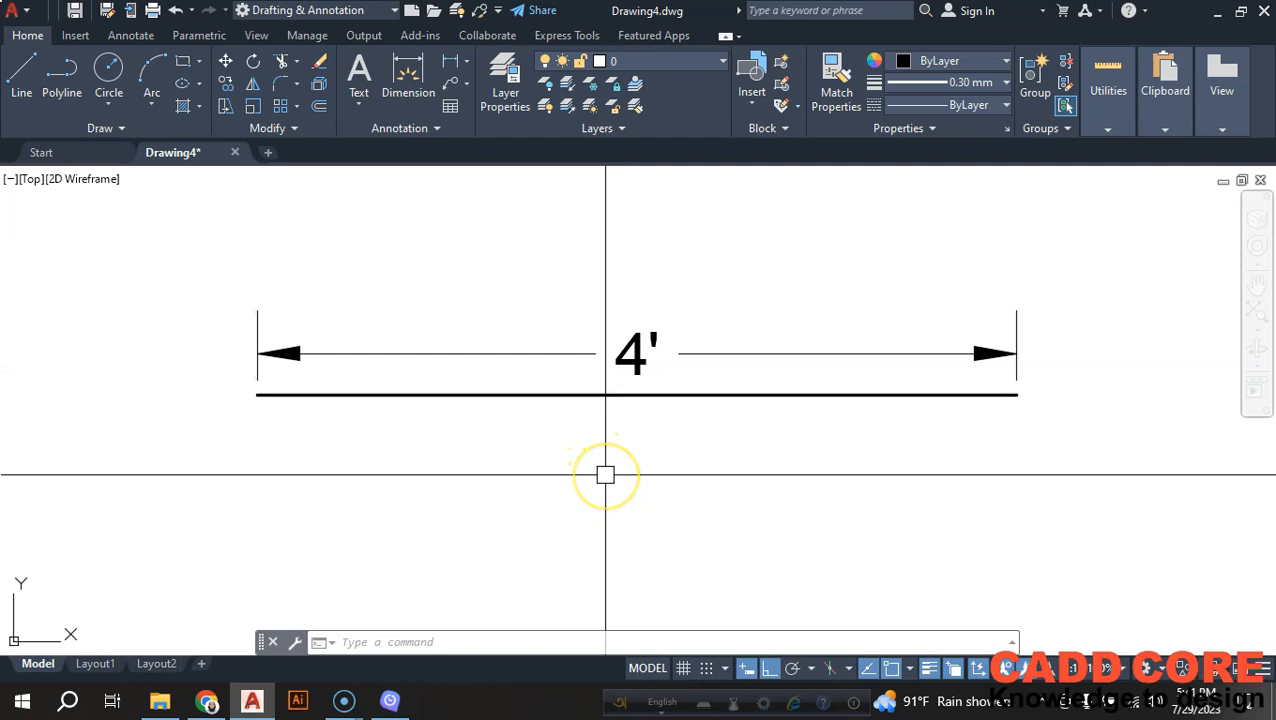
middle_drag(650, 459, 662, 442)
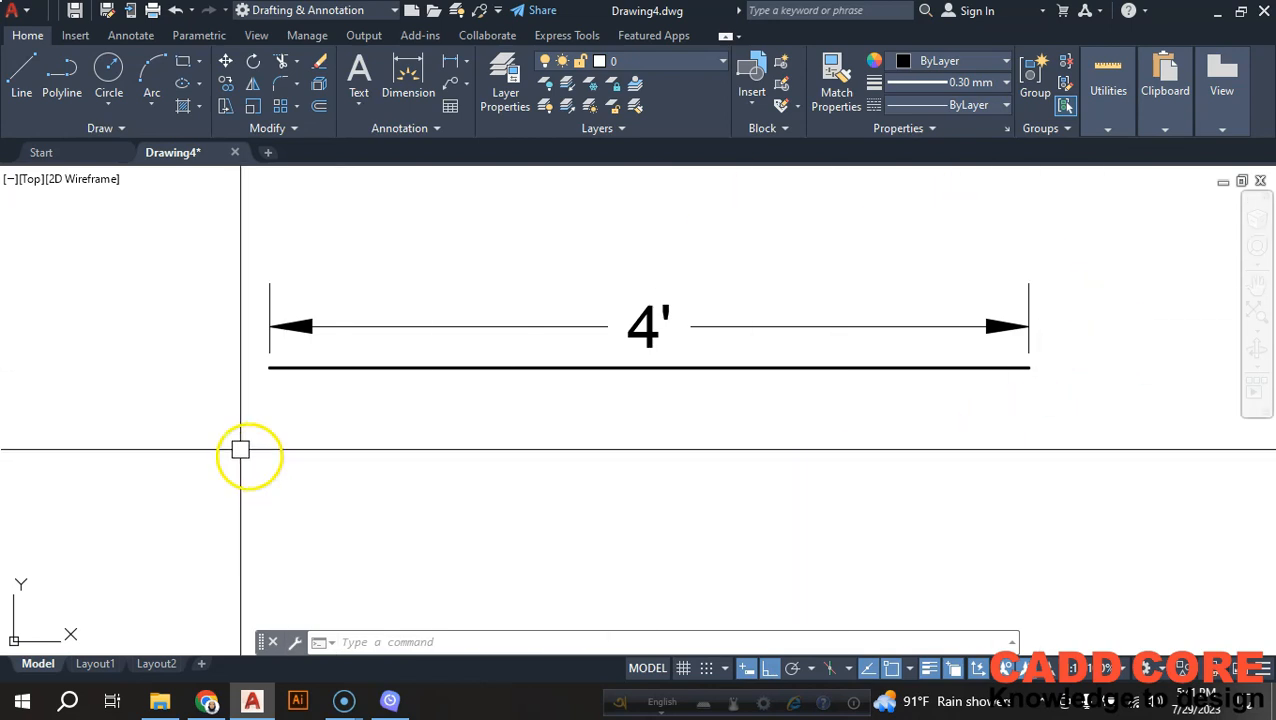
scroll(554, 320, down, 2)
scroll(554, 320, down, 2)
scroll(573, 310, up, 4)
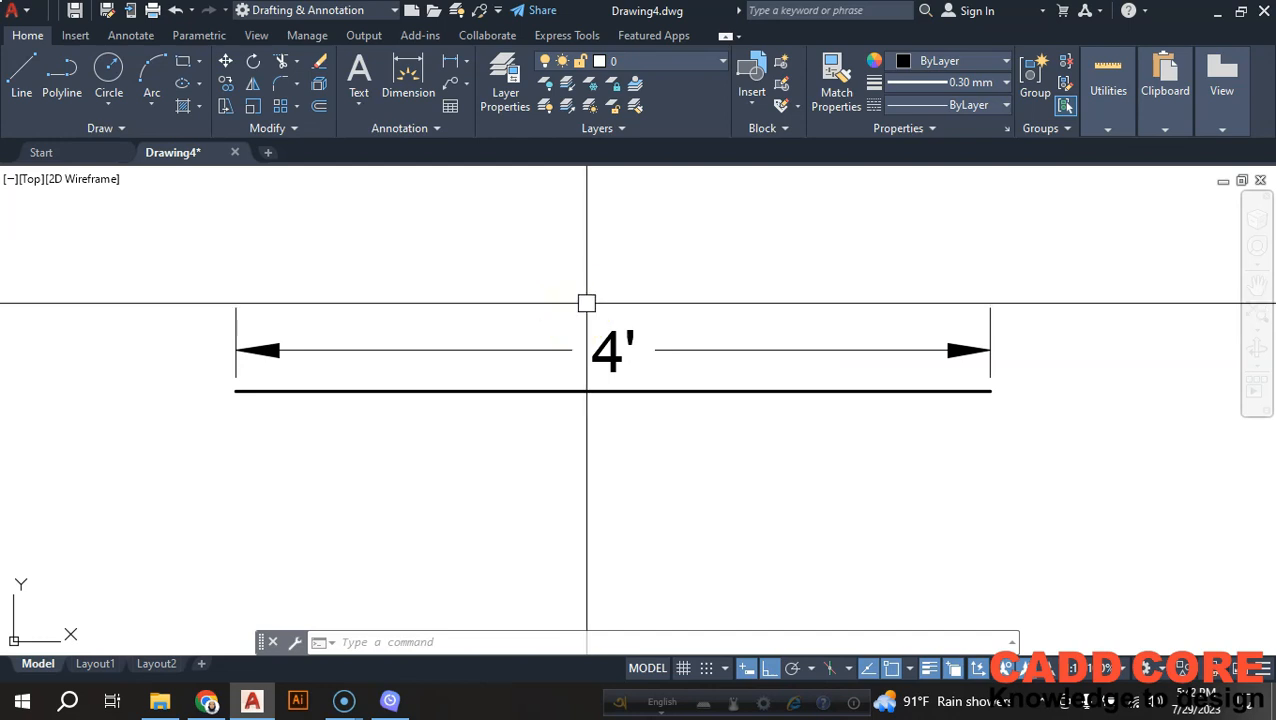
scroll(586, 303, down, 2)
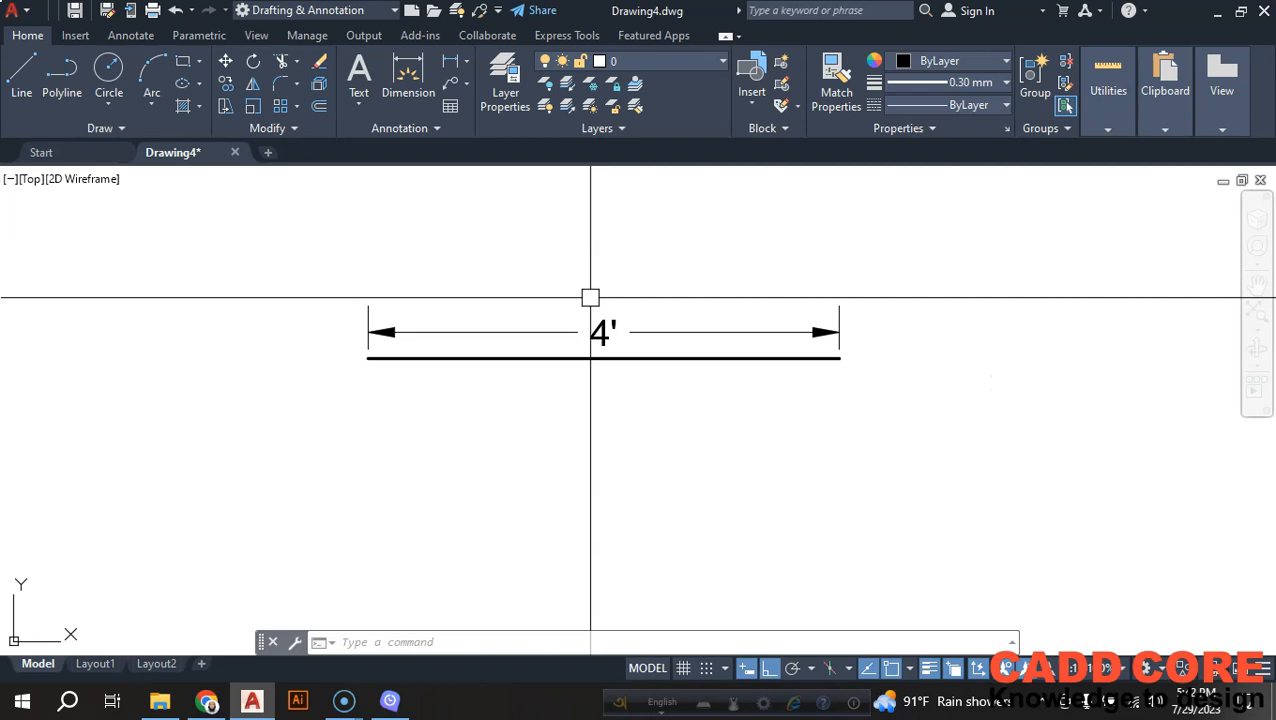